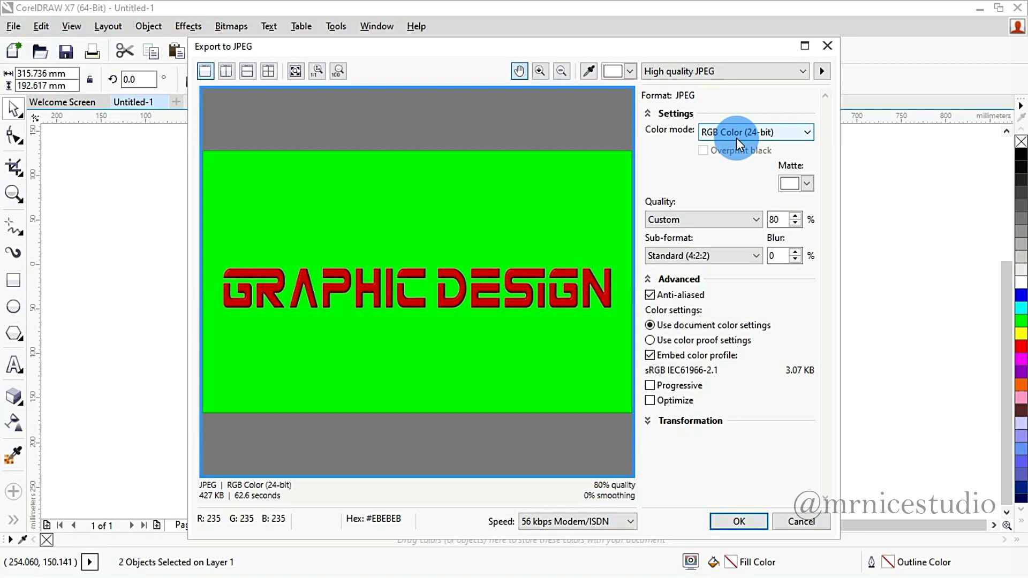
Export the selected artwork as a JPEG with RGB Color (24-bit) mode and High quality at 80%.
{"action": "left_click", "coordinate": [737, 137]}
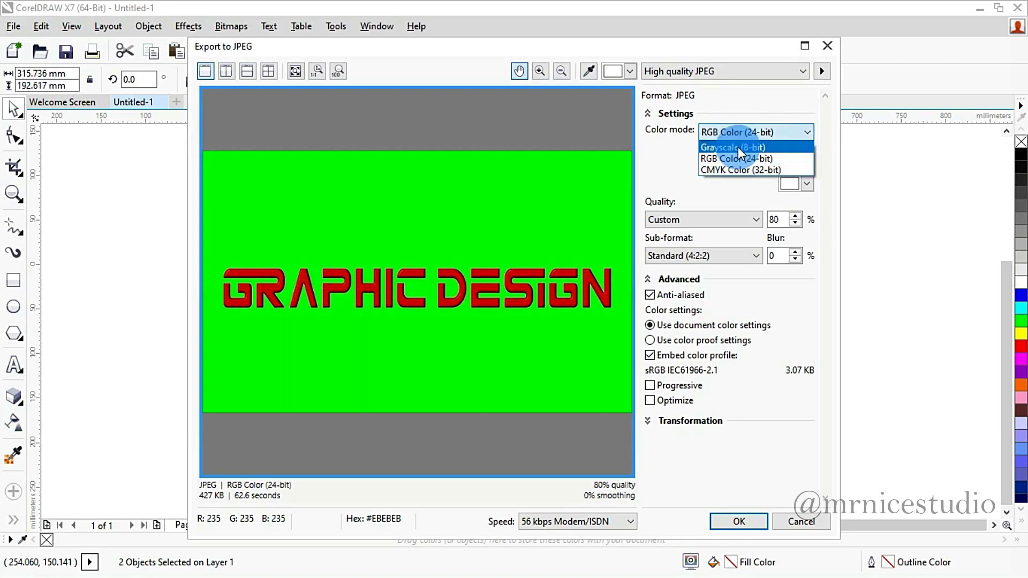
{"action": "left_click", "coordinate": [699, 162]}
{"action": "left_click", "coordinate": [806, 184]}
{"action": "left_click", "coordinate": [805, 185]}
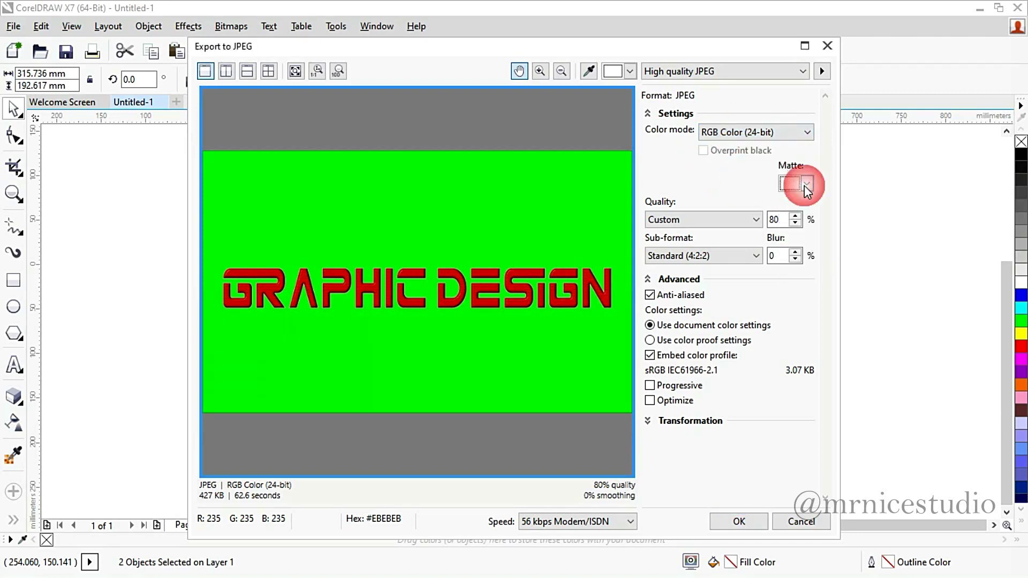
{"action": "left_click", "coordinate": [694, 219]}
{"action": "left_click", "coordinate": [679, 244]}
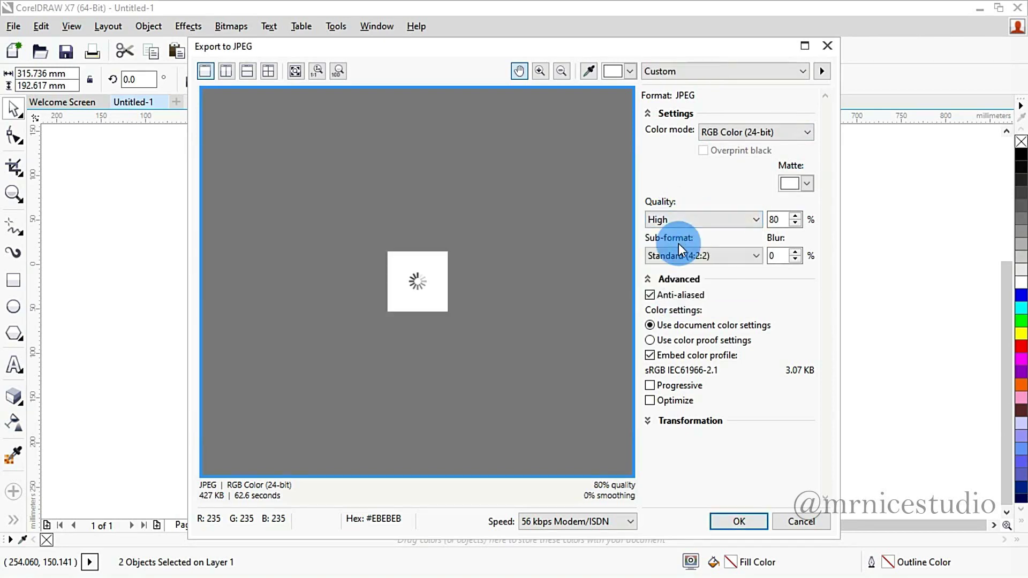
{"action": "left_click", "coordinate": [795, 257]}
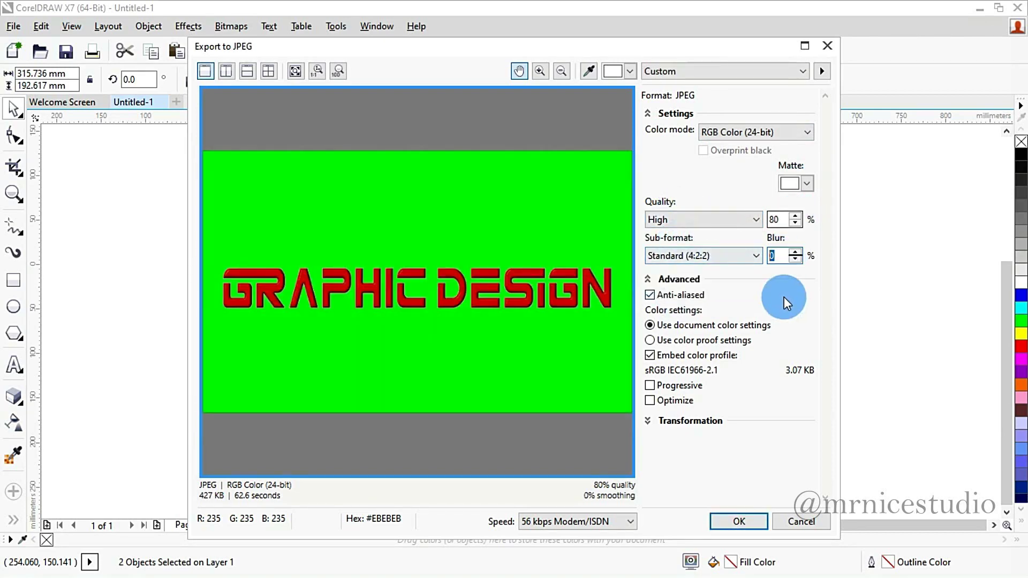
{"action": "left_click", "coordinate": [762, 522]}
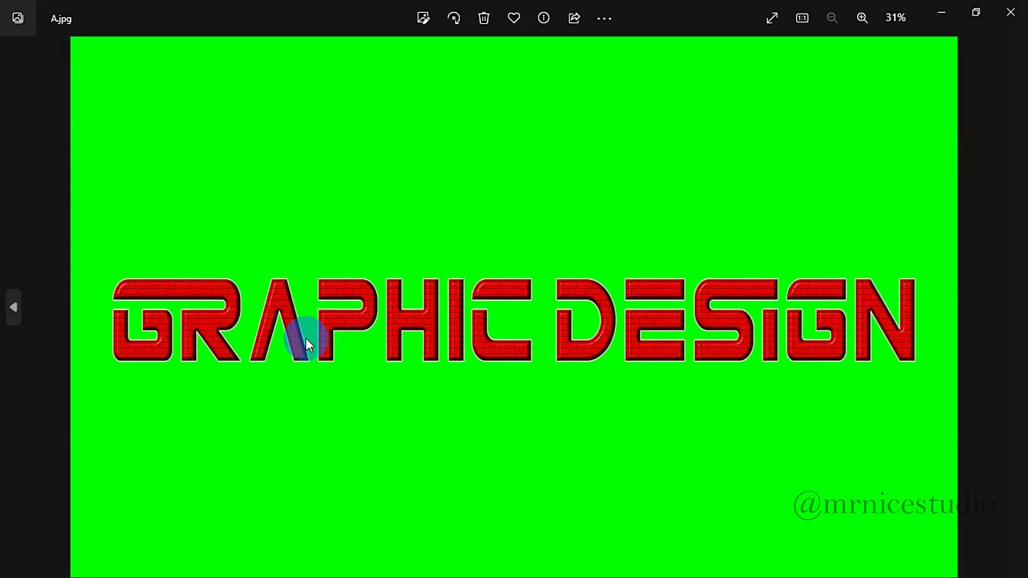
Inspect the brick-textured lettering of the exported A.jpg up close in the image viewer.
{"action": "scroll", "coordinate": [300, 340], "scroll_direction": "up", "scroll_amount": 8}
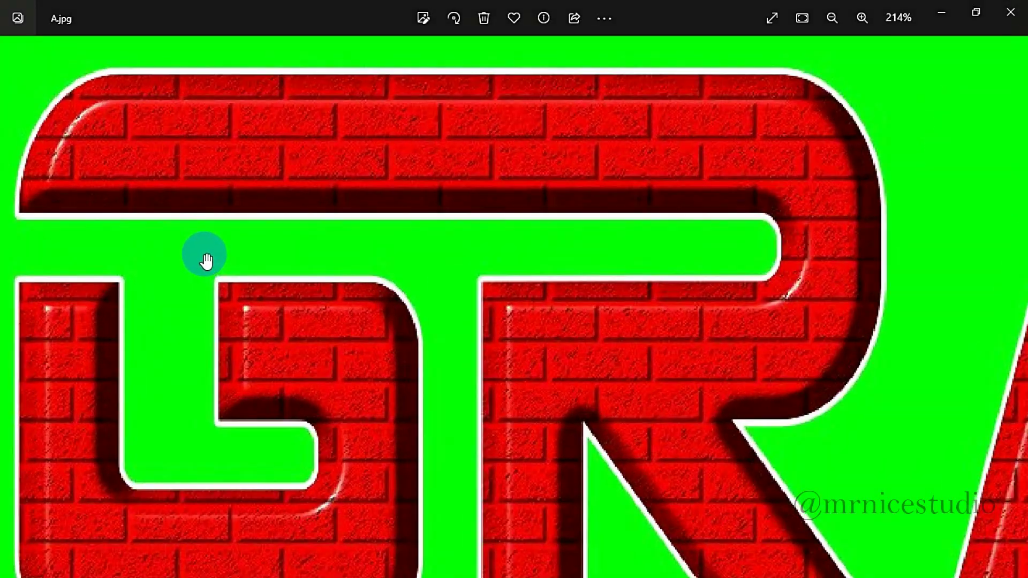
{"action": "left_click_drag", "start_coordinate": [206, 261], "coordinate": [260, 257]}
{"action": "scroll", "coordinate": [133, 224], "scroll_direction": "down", "scroll_amount": 2}
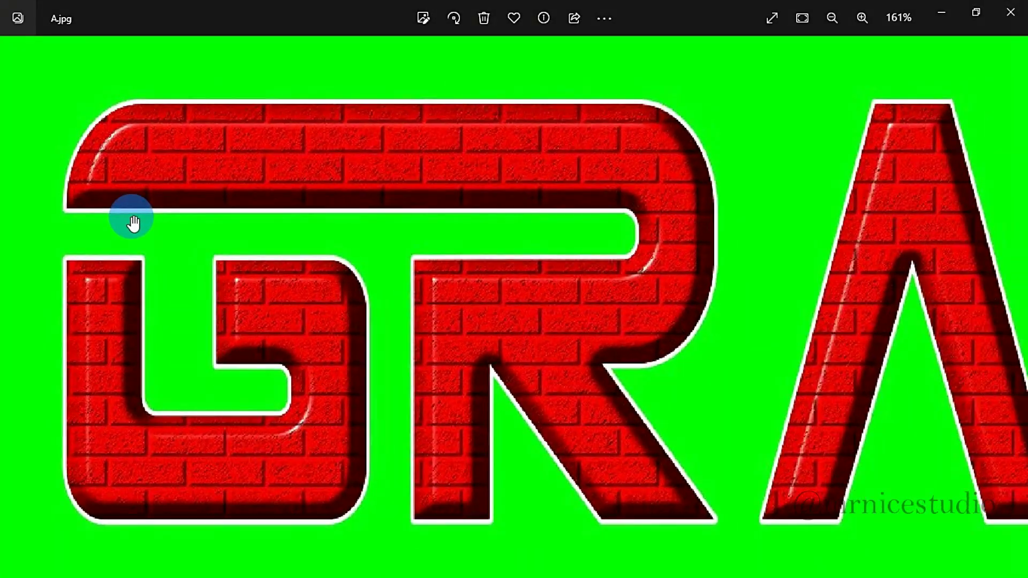
{"action": "scroll", "coordinate": [427, 294], "scroll_direction": "right", "scroll_amount": 15}
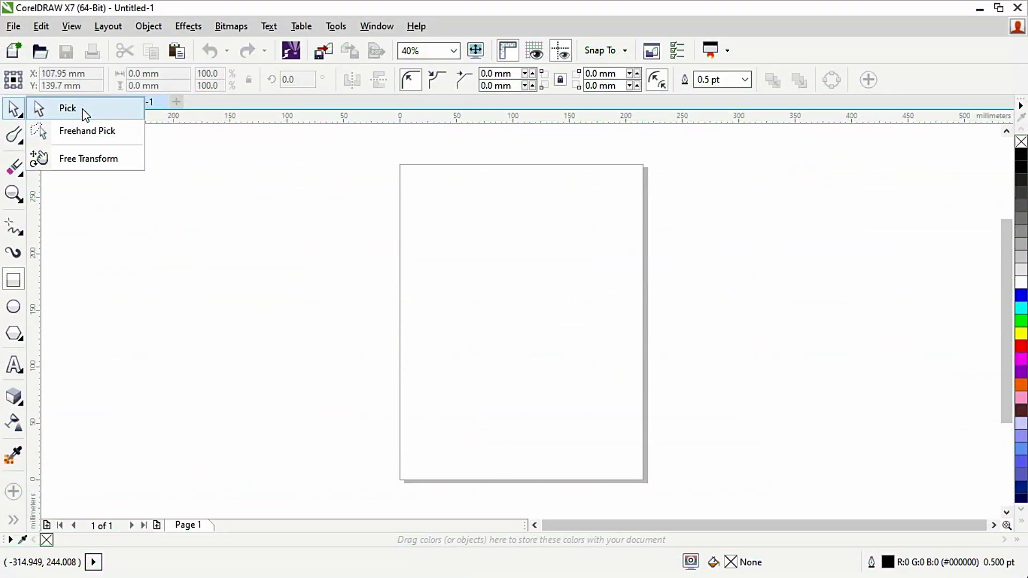
Switch back to CorelDRAW and activate the Pick tool.
{"action": "left_click", "coordinate": [83, 110]}
{"action": "left_click", "coordinate": [20, 115]}
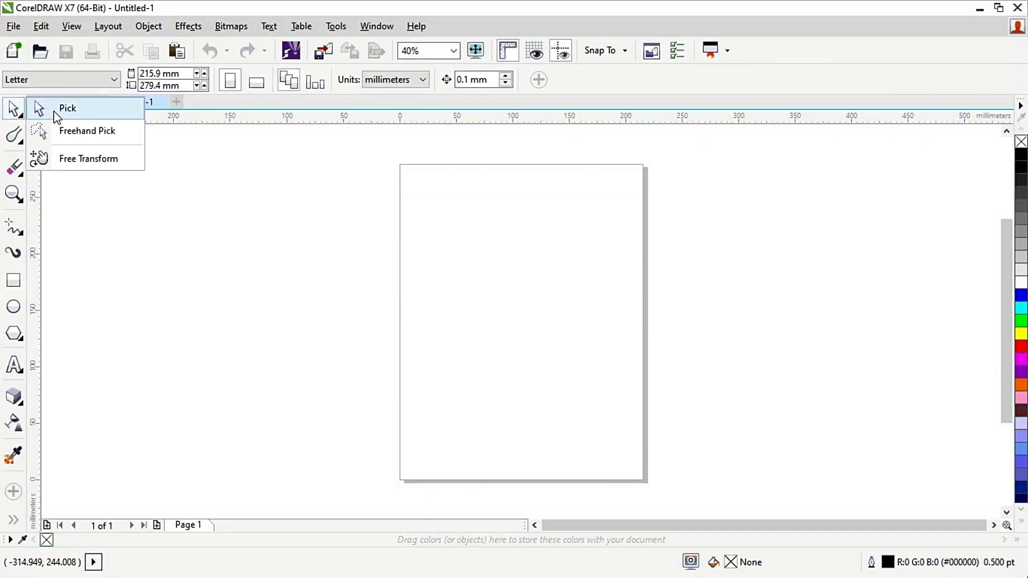
{"action": "left_click", "coordinate": [67, 115]}
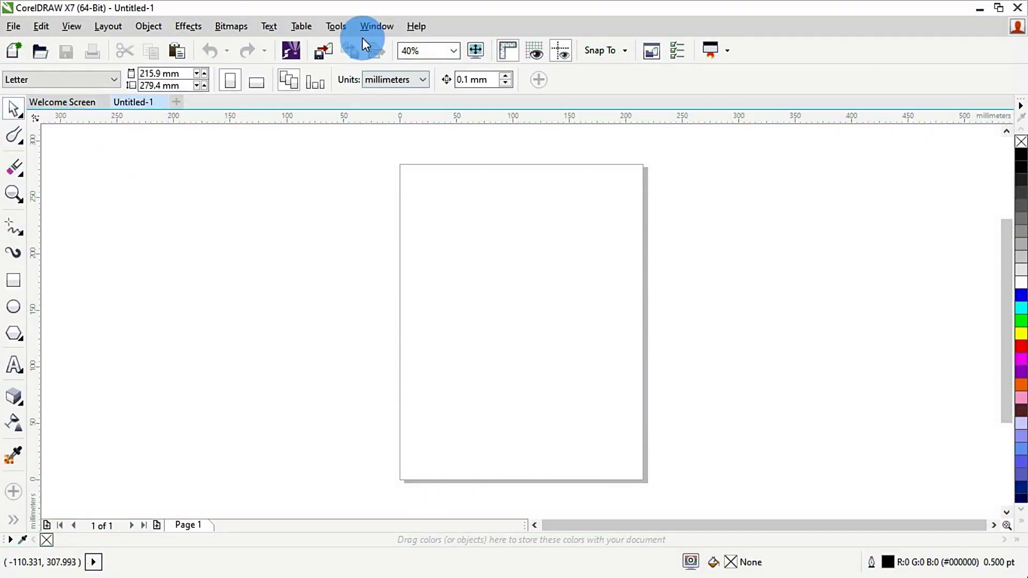
Open the workspace customization options for Commands and set the command category to All (Show All Items).
{"action": "left_click", "coordinate": [336, 26]}
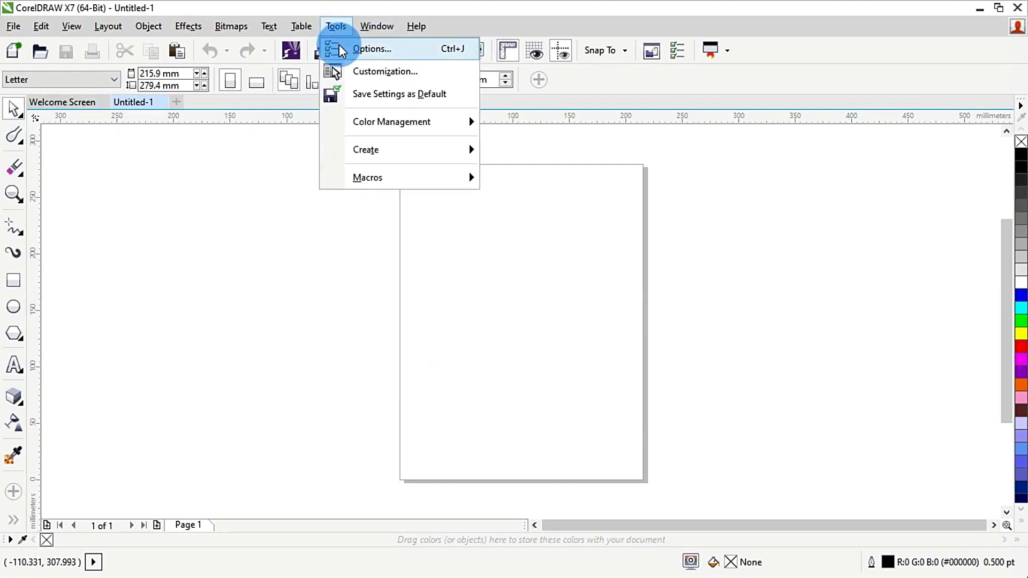
{"action": "left_click", "coordinate": [374, 51]}
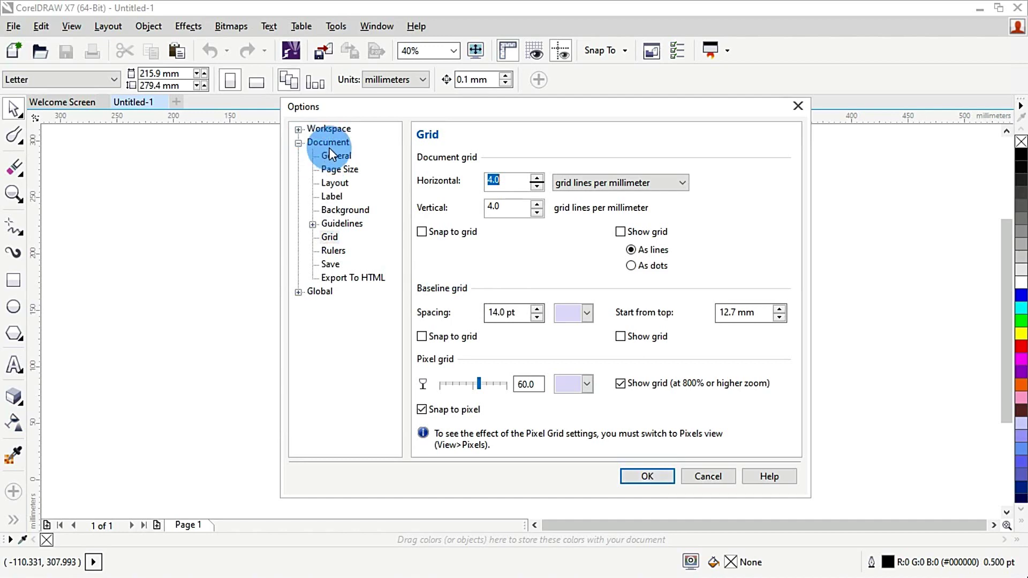
{"action": "left_click", "coordinate": [298, 130]}
{"action": "left_click", "coordinate": [313, 305]}
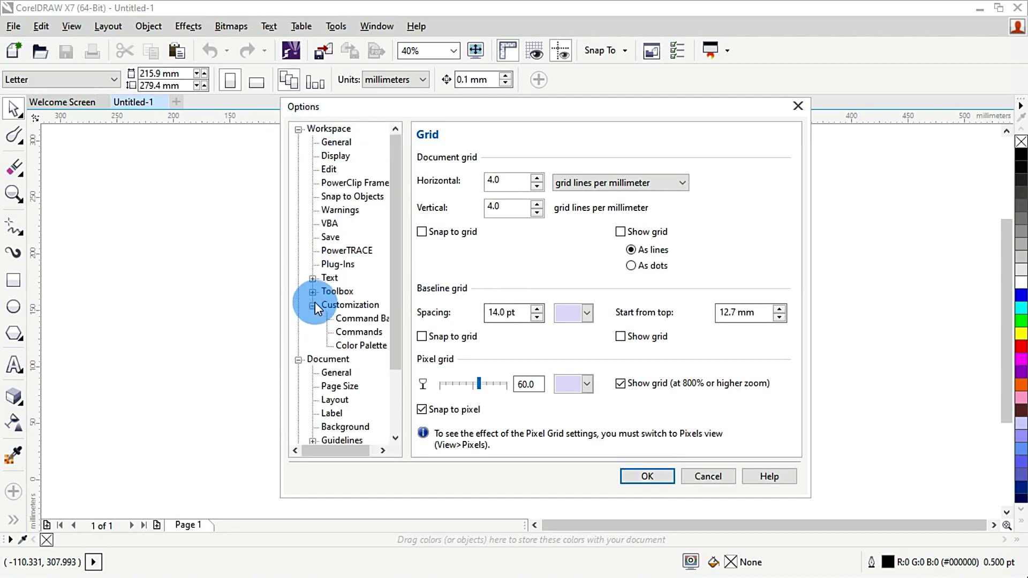
{"action": "scroll", "coordinate": [337, 255], "scroll_direction": "down", "scroll_amount": 1}
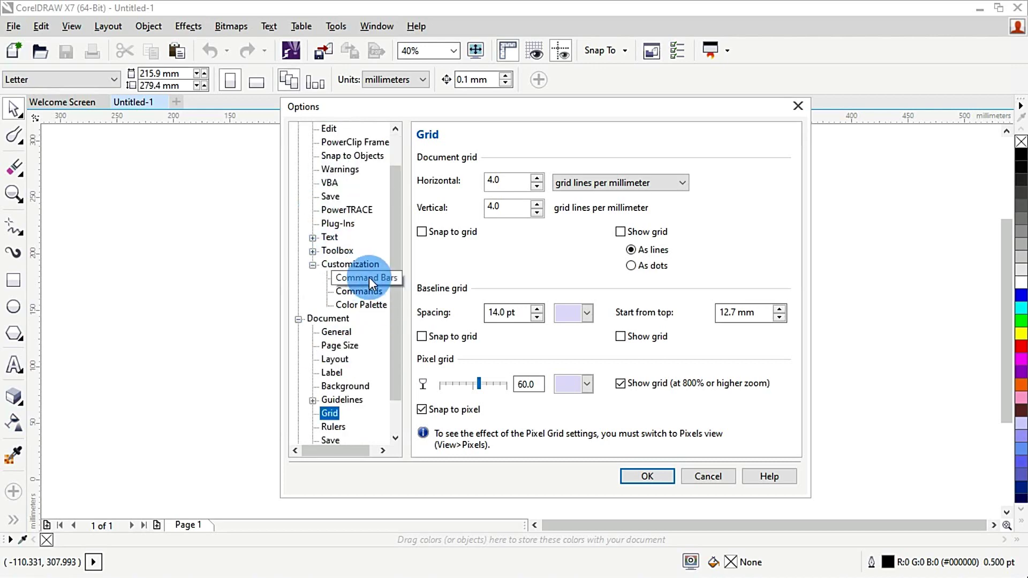
{"action": "left_click", "coordinate": [374, 290]}
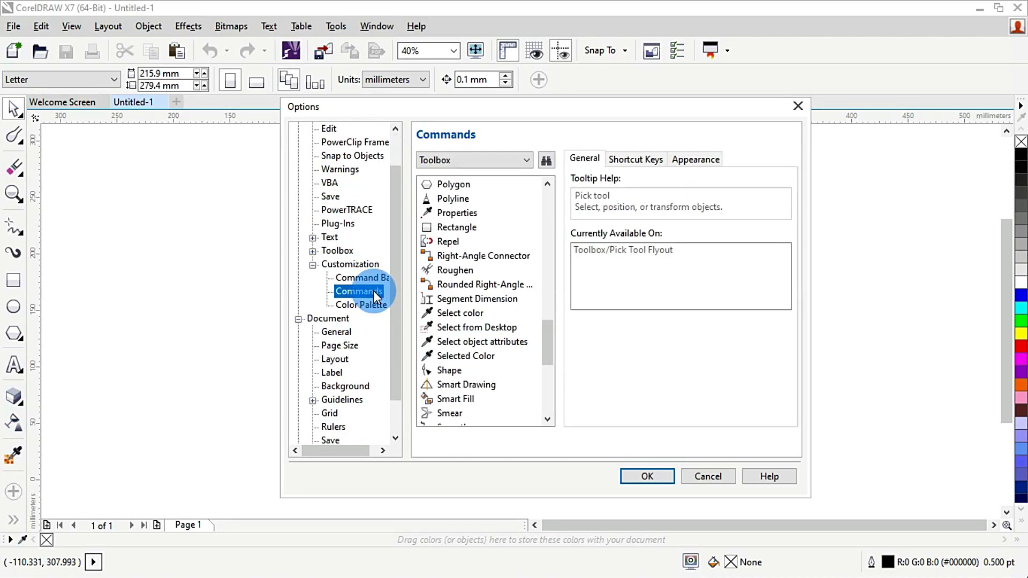
{"action": "left_click", "coordinate": [490, 159]}
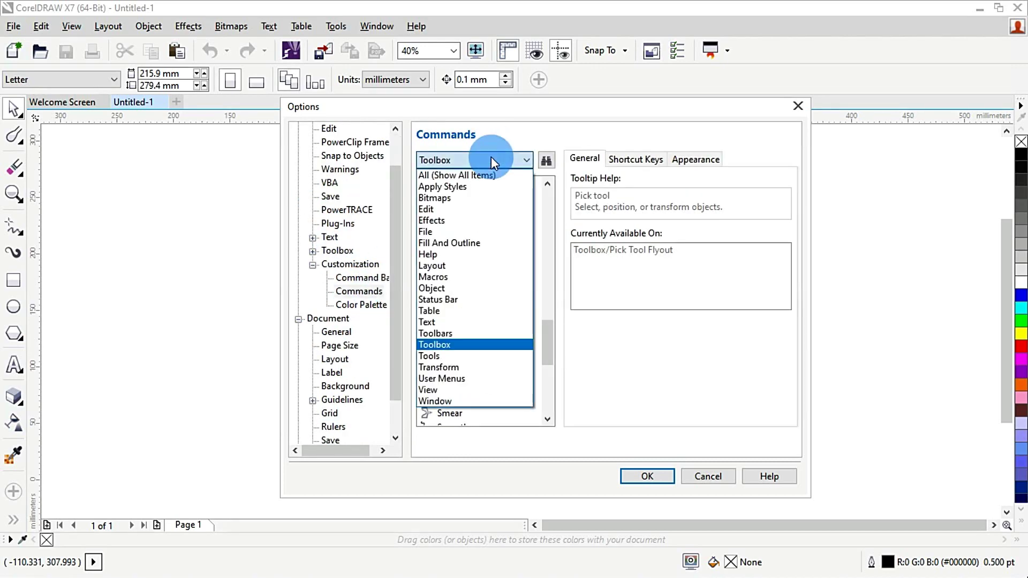
{"action": "left_click", "coordinate": [476, 172]}
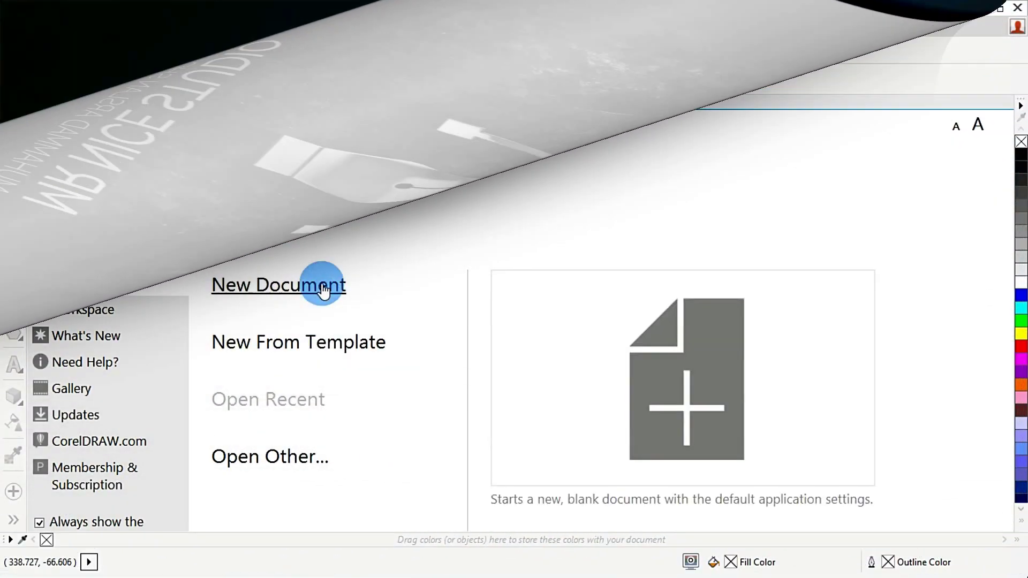
Create a new blank document with the default settings.
{"action": "left_click", "coordinate": [324, 290]}
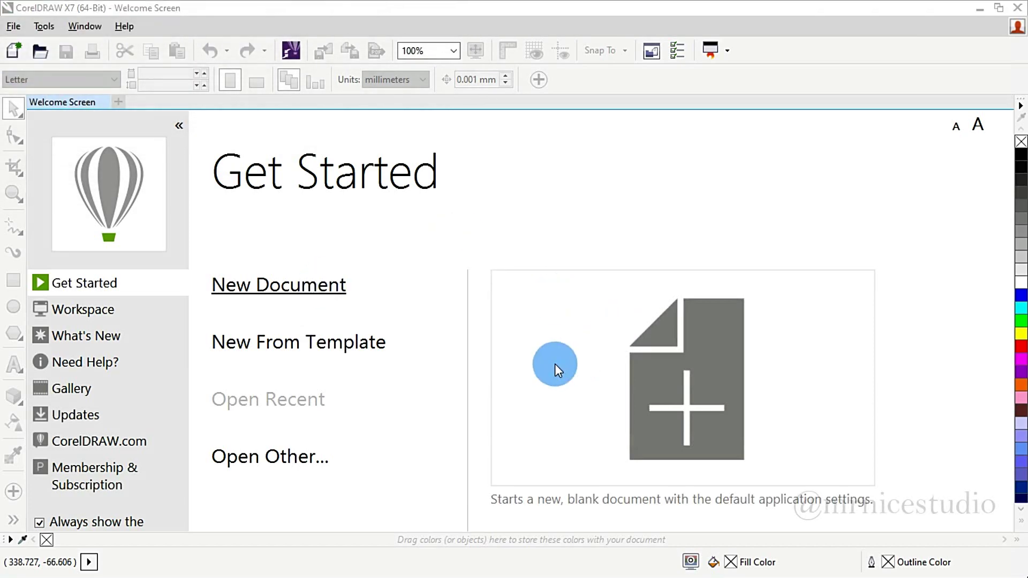
{"action": "left_click", "coordinate": [557, 437]}
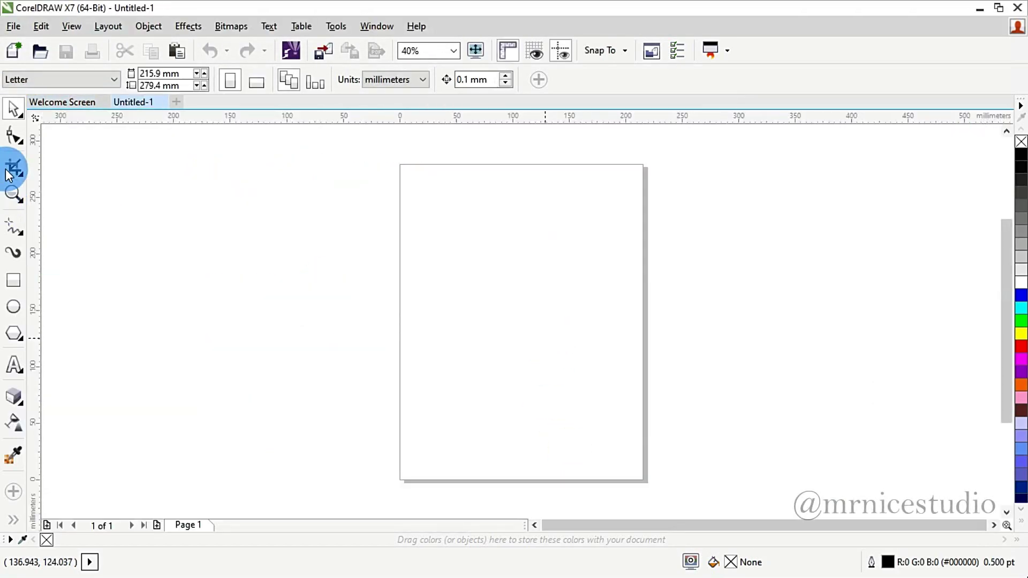
Look through the shape-editing and cropping tool groups, activating the Smudge, Eraser and Rectangle tools in turn.
{"action": "left_click", "coordinate": [17, 144]}
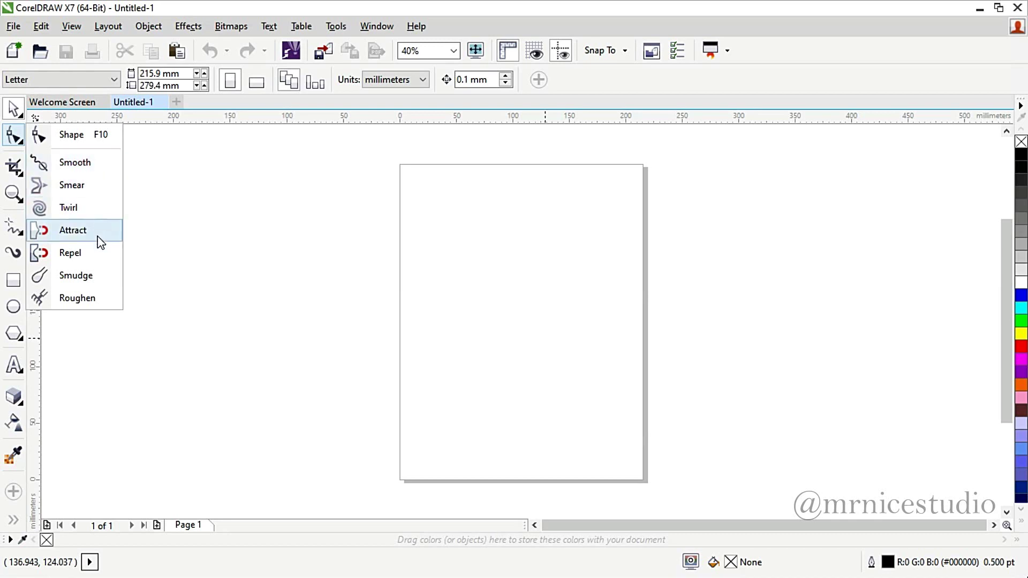
{"action": "left_click", "coordinate": [89, 283]}
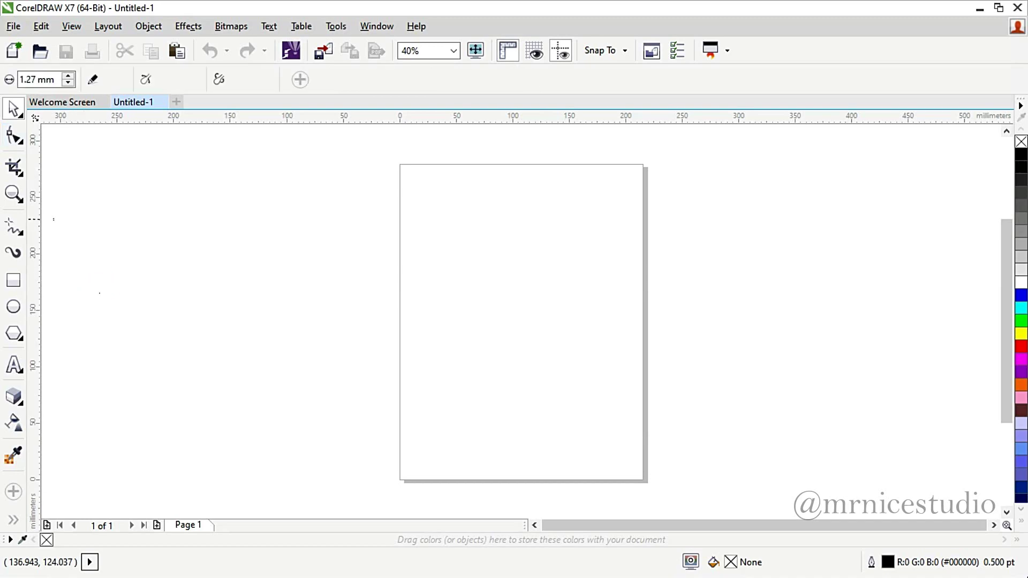
{"action": "left_click", "coordinate": [15, 170]}
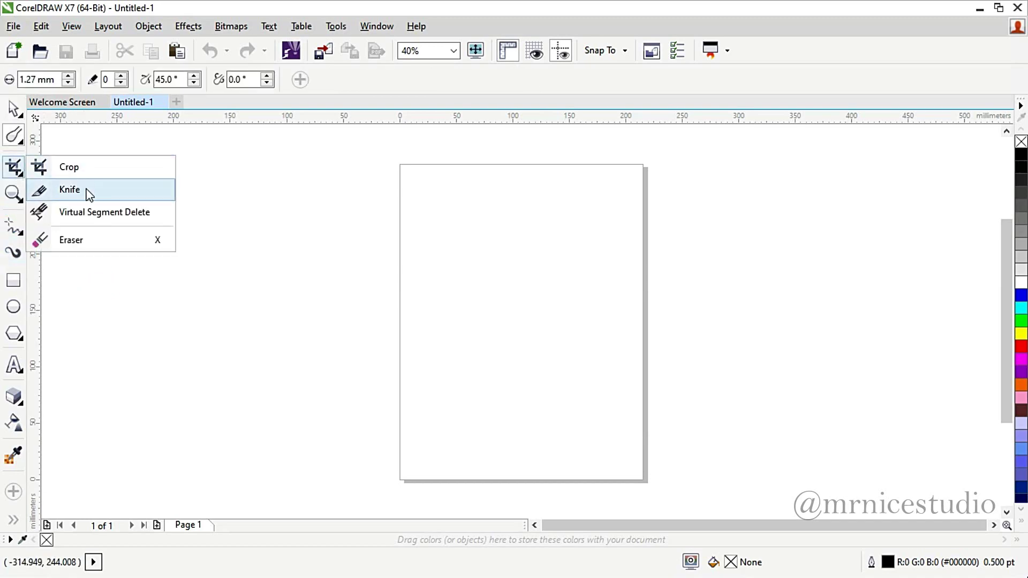
{"action": "left_click", "coordinate": [69, 240]}
{"action": "left_click", "coordinate": [14, 279]}
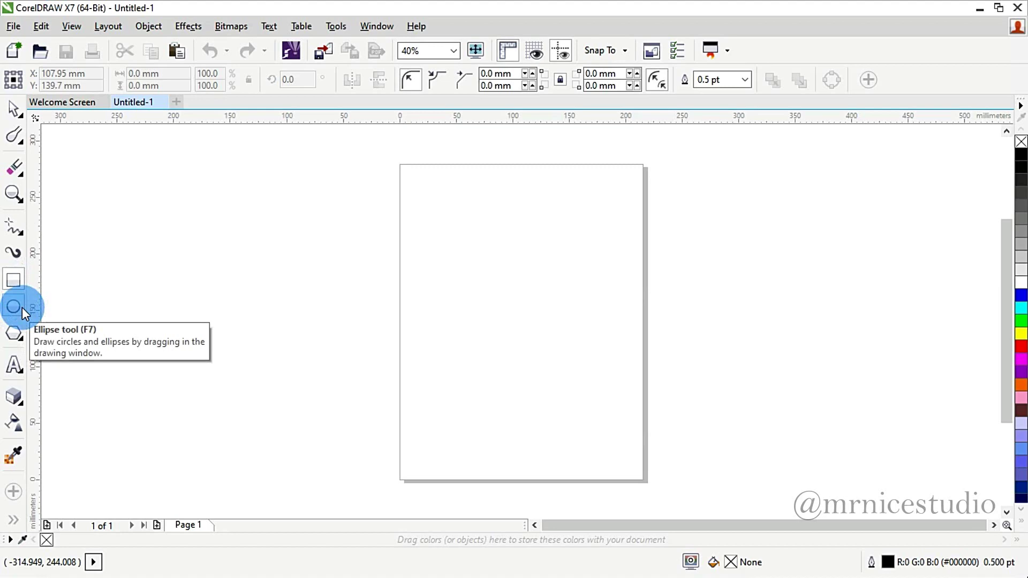
Make the Pick tool the active tool in the blank document.
{"action": "left_click", "coordinate": [18, 114]}
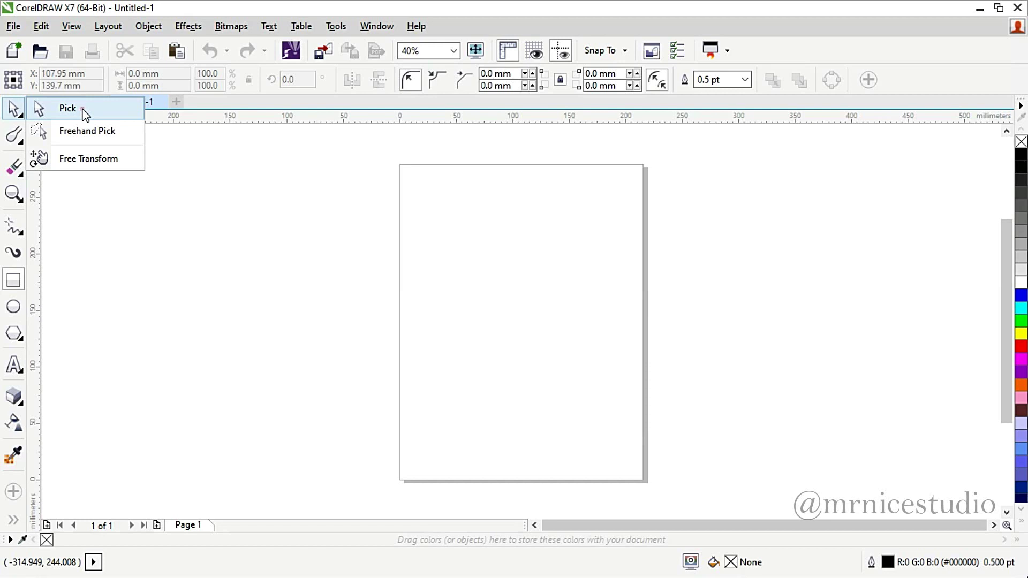
{"action": "left_click", "coordinate": [84, 114]}
{"action": "left_click", "coordinate": [16, 114]}
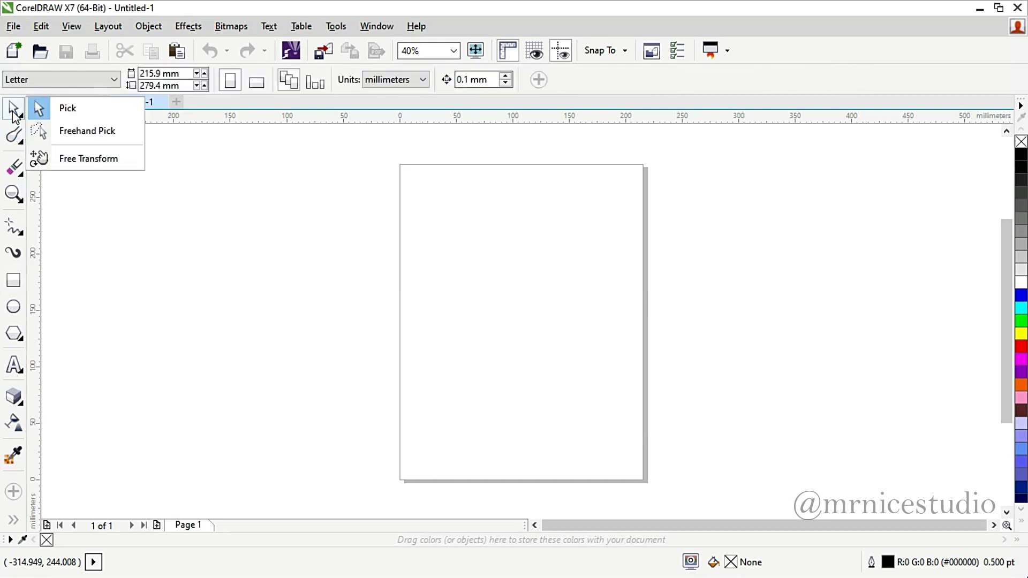
{"action": "left_click", "coordinate": [70, 108]}
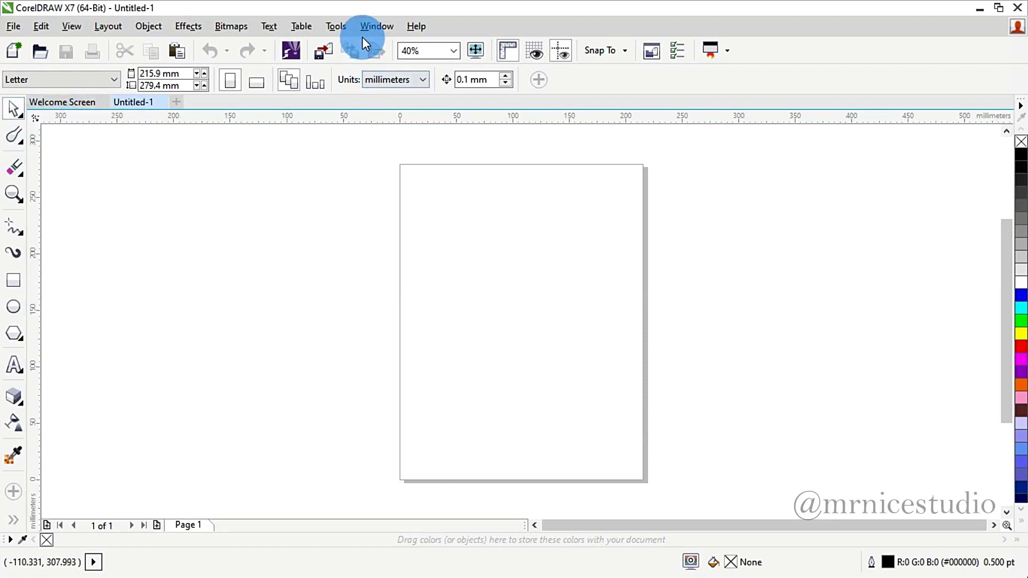
Open the Commands page of the workspace customization options and show all items in the command list.
{"action": "left_click", "coordinate": [337, 27]}
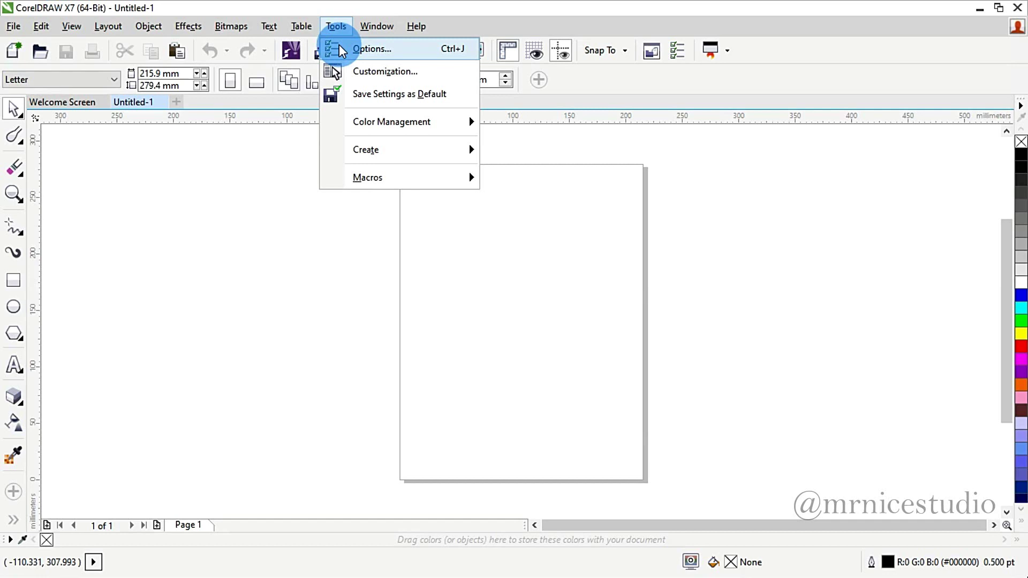
{"action": "left_click", "coordinate": [375, 52]}
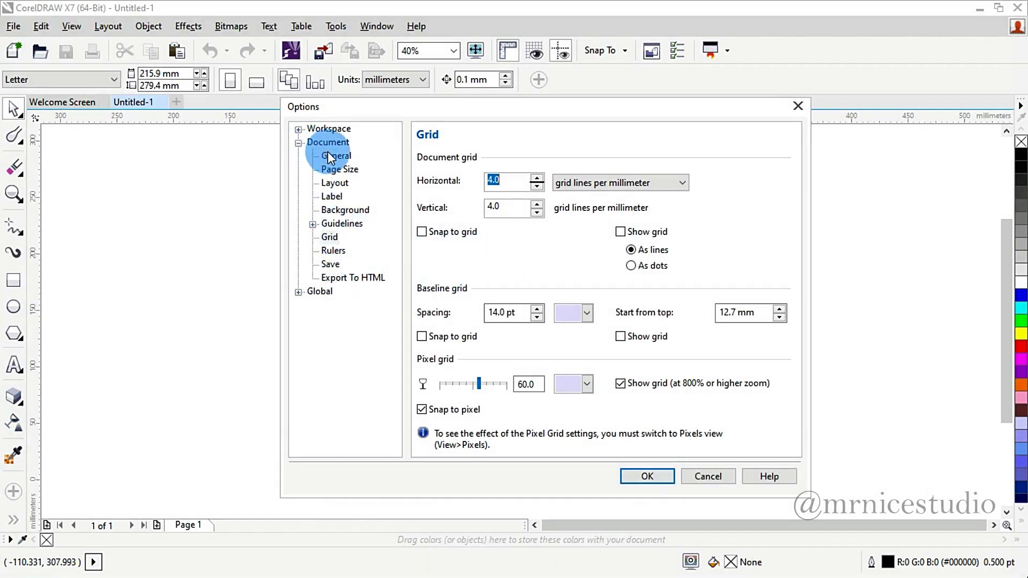
{"action": "left_click", "coordinate": [299, 129]}
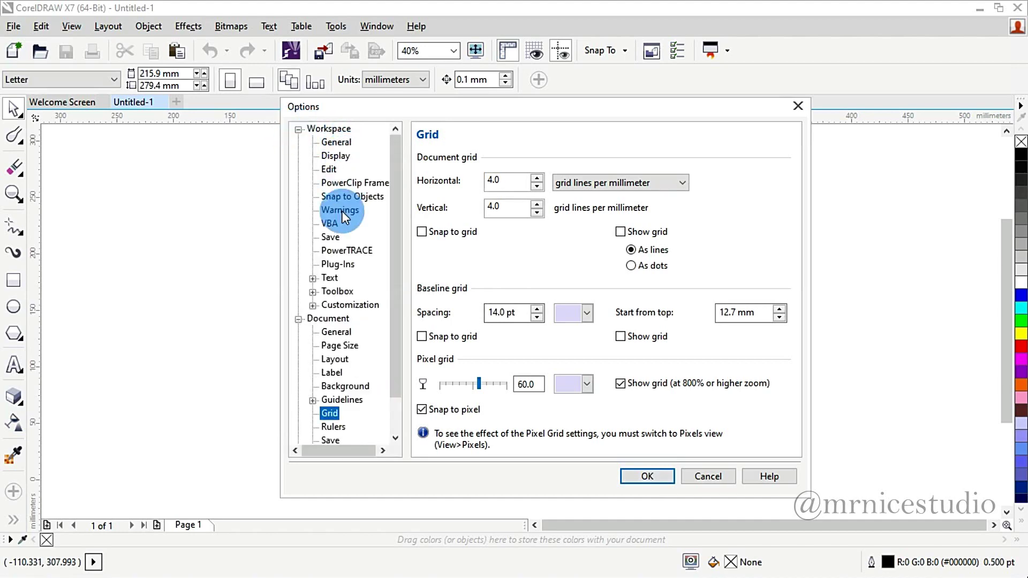
{"action": "left_click", "coordinate": [317, 306]}
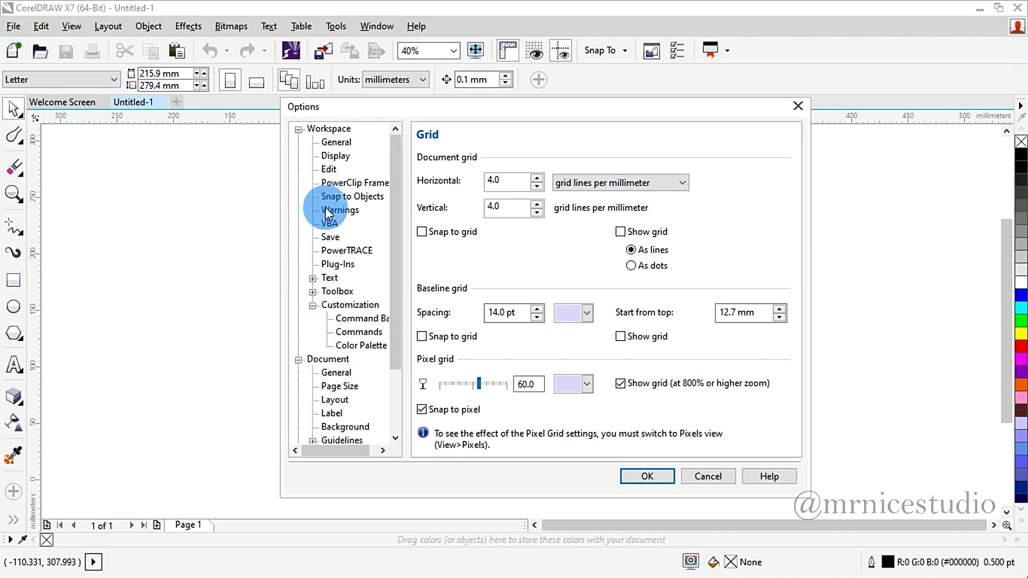
{"action": "scroll", "coordinate": [332, 249], "scroll_direction": "down", "scroll_amount": 1}
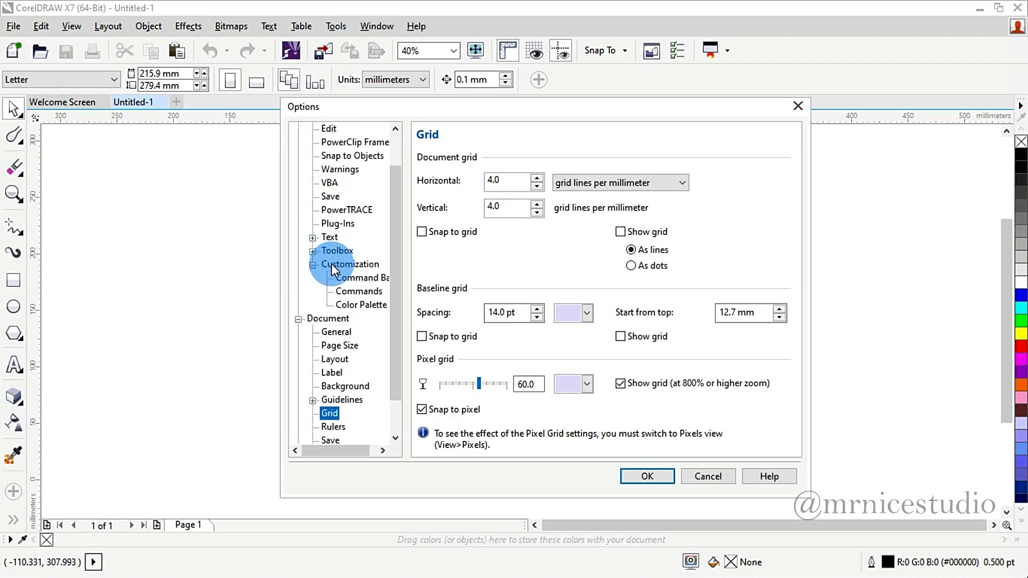
{"action": "left_click", "coordinate": [371, 289]}
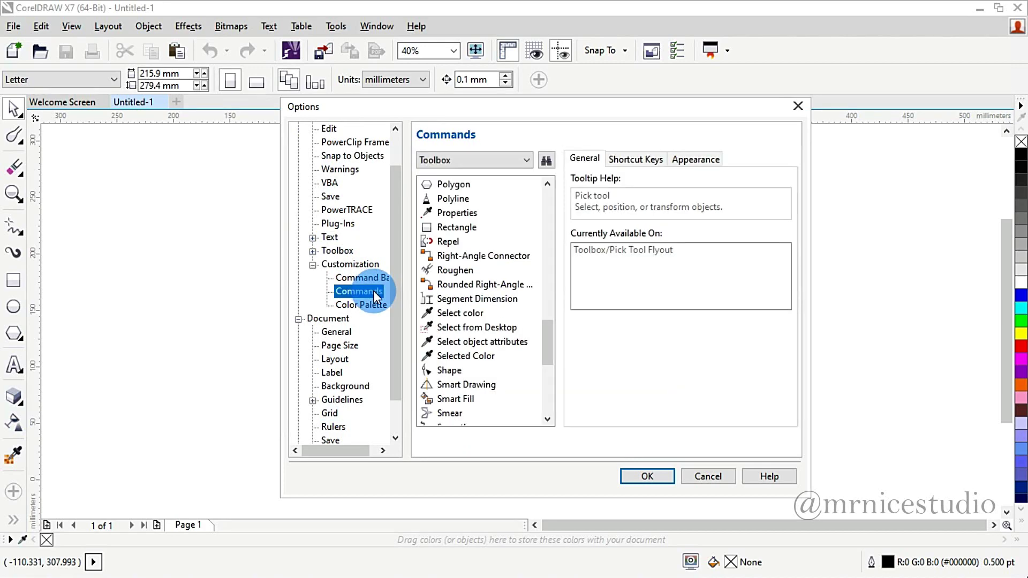
{"action": "left_click", "coordinate": [491, 157]}
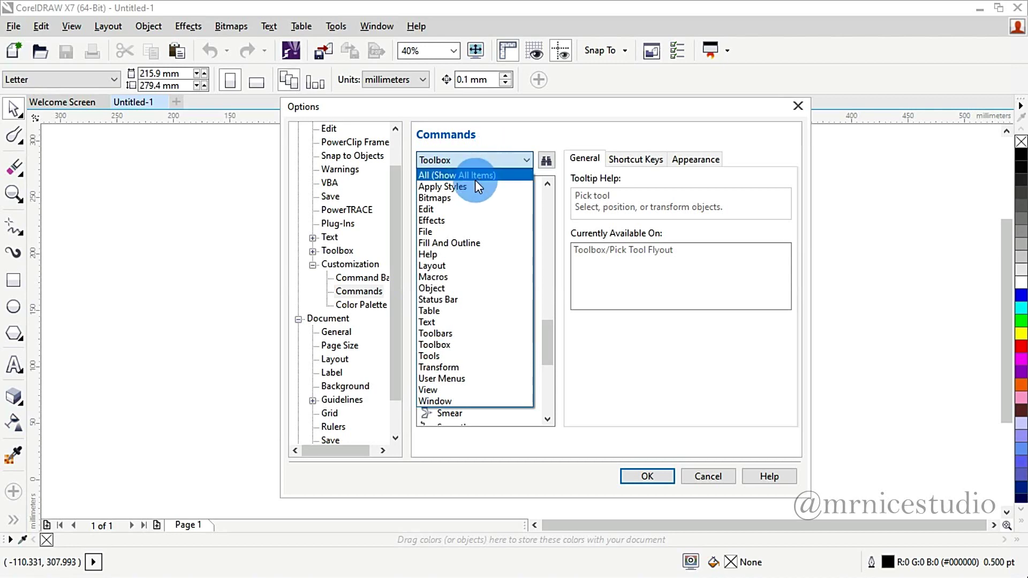
{"action": "left_click", "coordinate": [475, 178]}
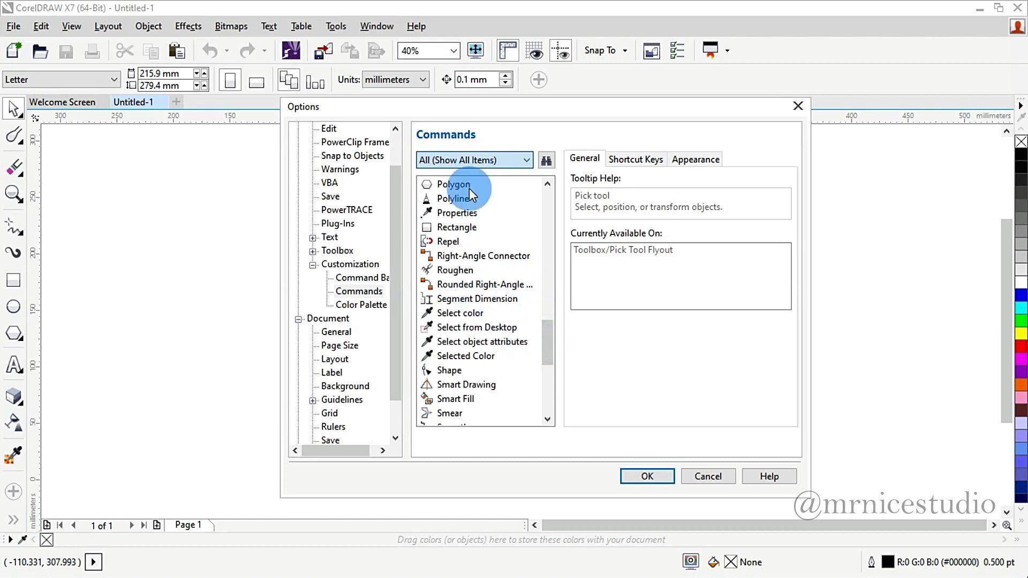
{"action": "left_click", "coordinate": [465, 159]}
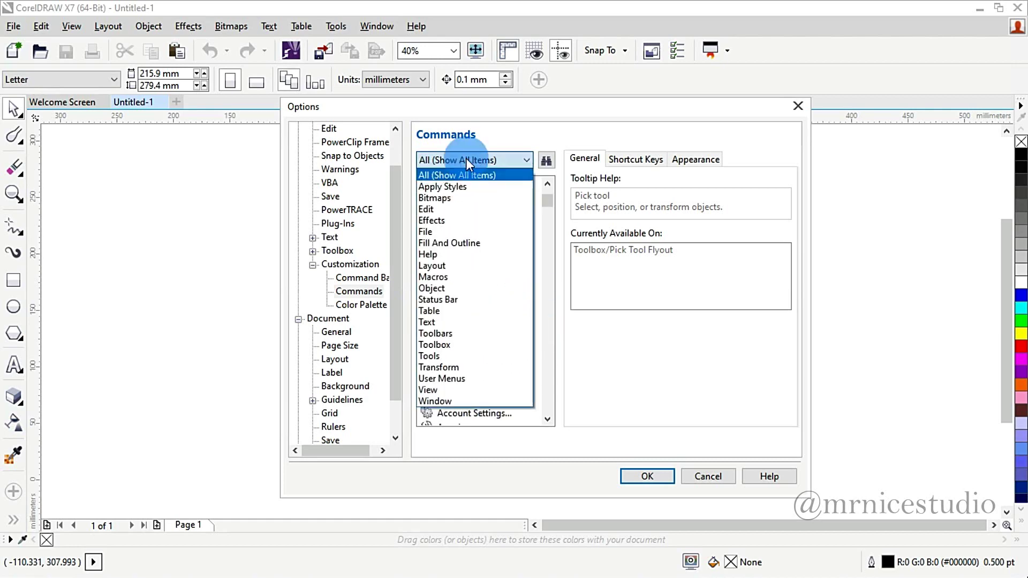
Look through the full list of available commands with all items shown, ending back at its beginning.
{"action": "left_click", "coordinate": [466, 159]}
{"action": "scroll", "coordinate": [485, 243], "scroll_direction": "up", "scroll_amount": 2}
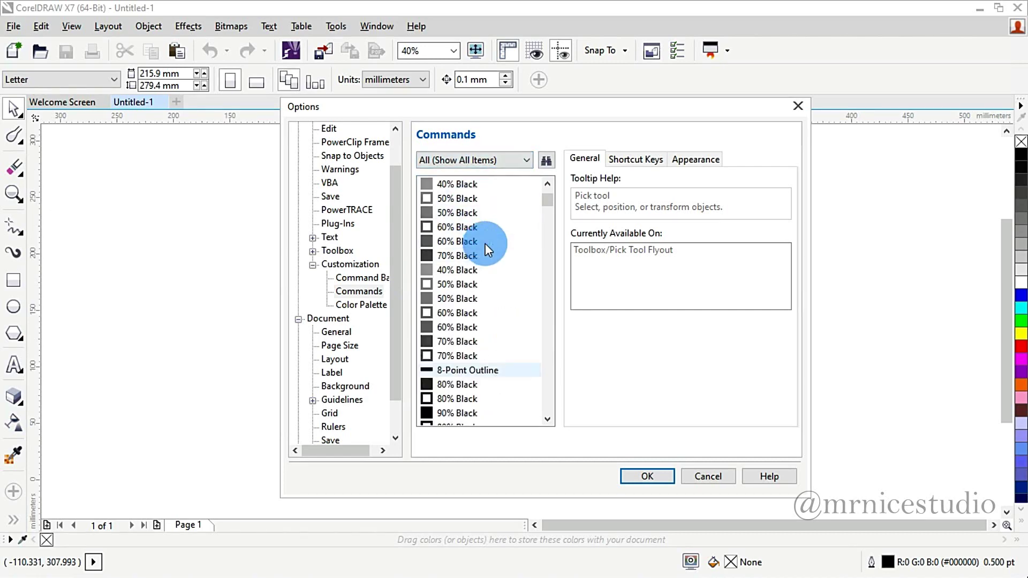
{"action": "scroll", "coordinate": [486, 243], "scroll_direction": "down", "scroll_amount": 5}
{"action": "scroll", "coordinate": [487, 238], "scroll_direction": "down", "scroll_amount": 18}
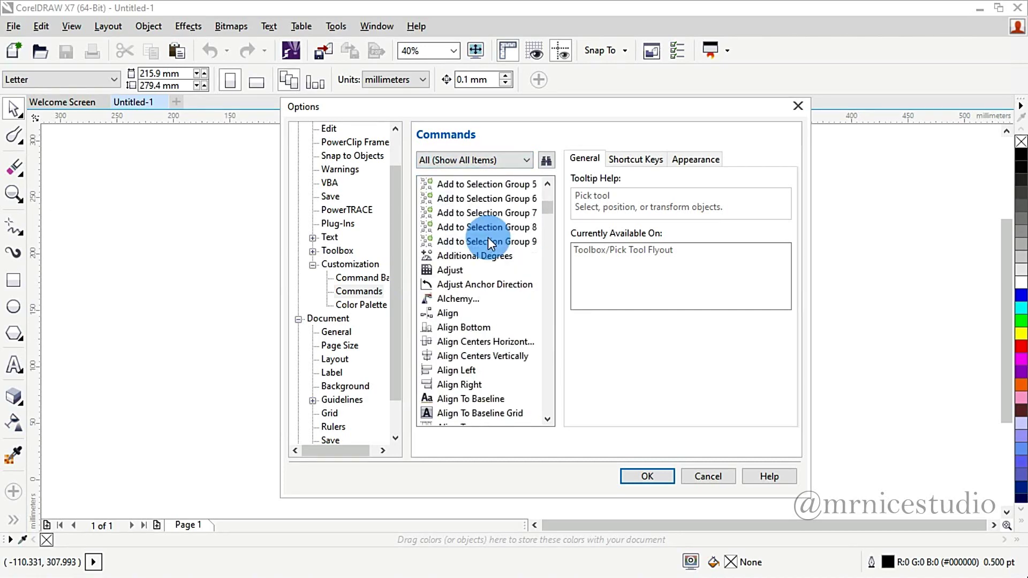
{"action": "scroll", "coordinate": [489, 237], "scroll_direction": "down", "scroll_amount": 5}
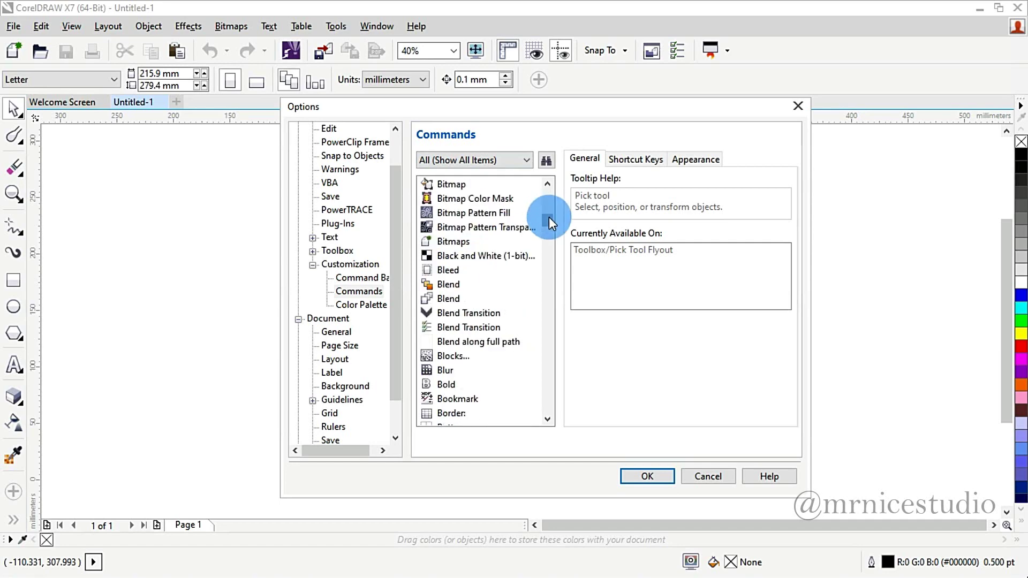
{"action": "mouse_move", "coordinate": [548, 217]}
{"action": "left_mouse_down"}
{"action": "mouse_move", "coordinate": [556, 384]}
{"action": "mouse_move", "coordinate": [547, 411]}
{"action": "mouse_move", "coordinate": [543, 305]}
{"action": "mouse_move", "coordinate": [561, 188]}
{"action": "left_mouse_up"}
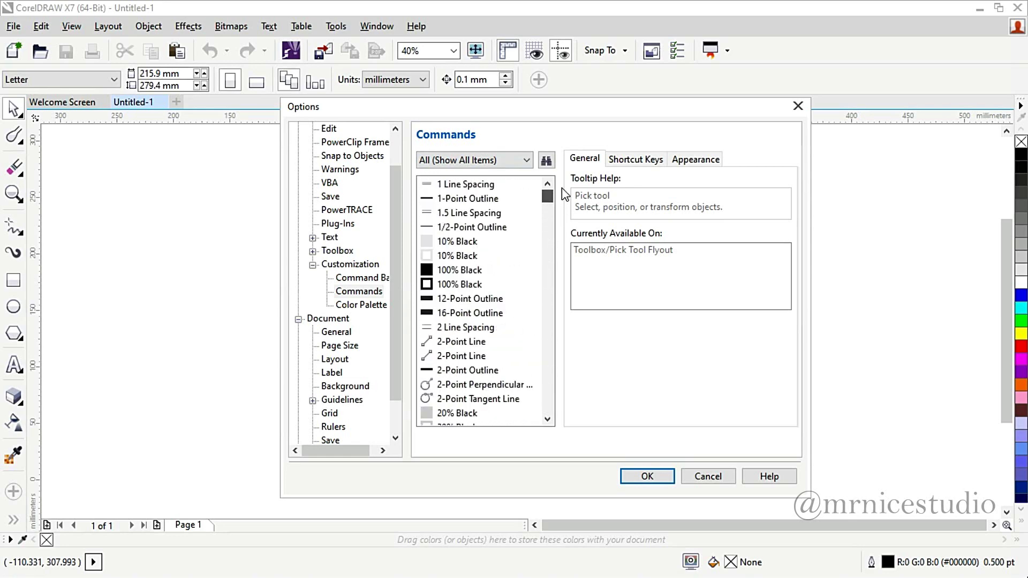
Filter the command list to the Toolbox category and select the Pick command in it.
{"action": "left_click", "coordinate": [487, 158]}
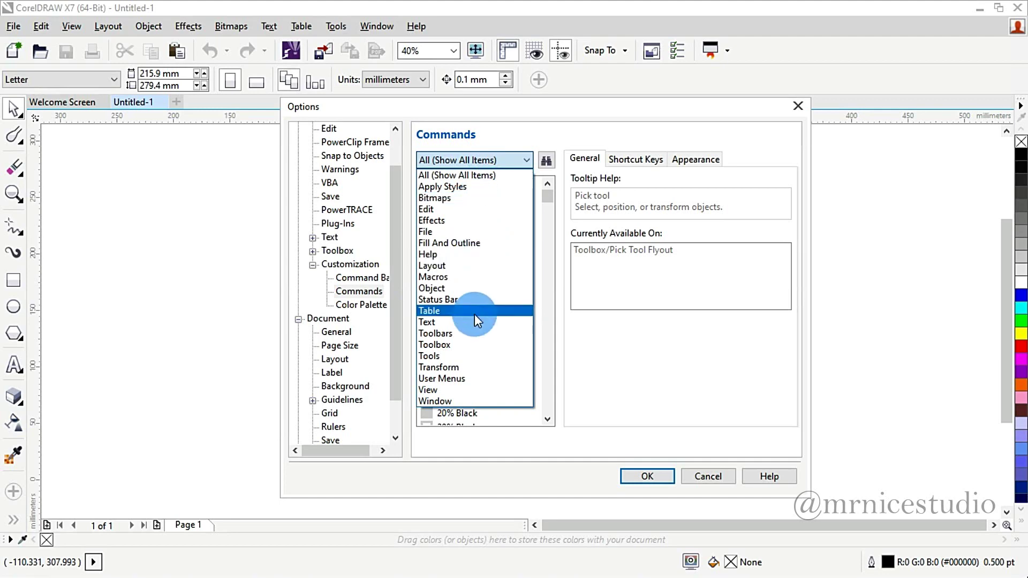
{"action": "left_click", "coordinate": [448, 346]}
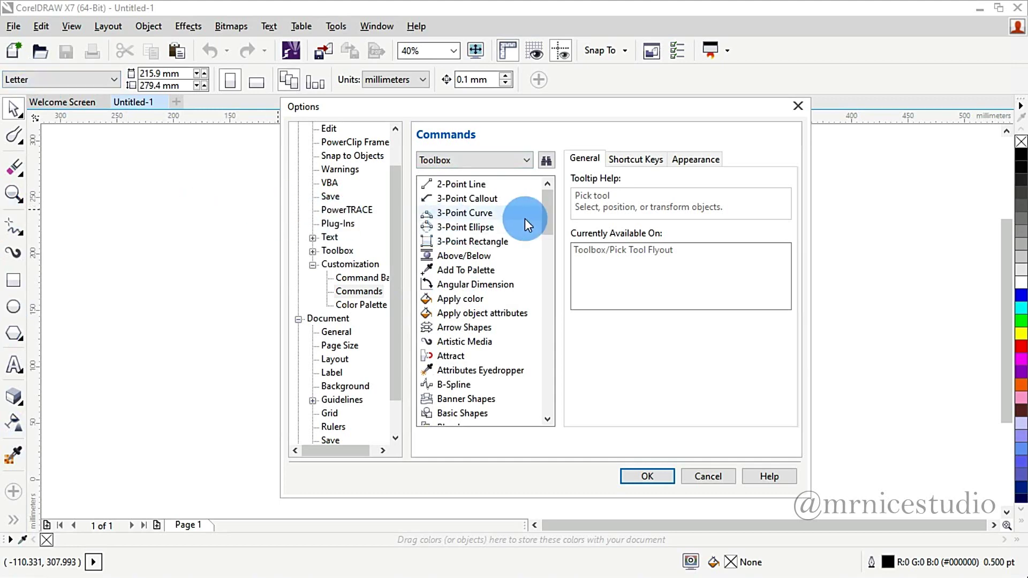
{"action": "scroll", "coordinate": [492, 316], "scroll_direction": "down", "scroll_amount": 9}
{"action": "scroll", "coordinate": [490, 311], "scroll_direction": "down", "scroll_amount": 9}
{"action": "scroll", "coordinate": [473, 411], "scroll_direction": "down", "scroll_amount": 3}
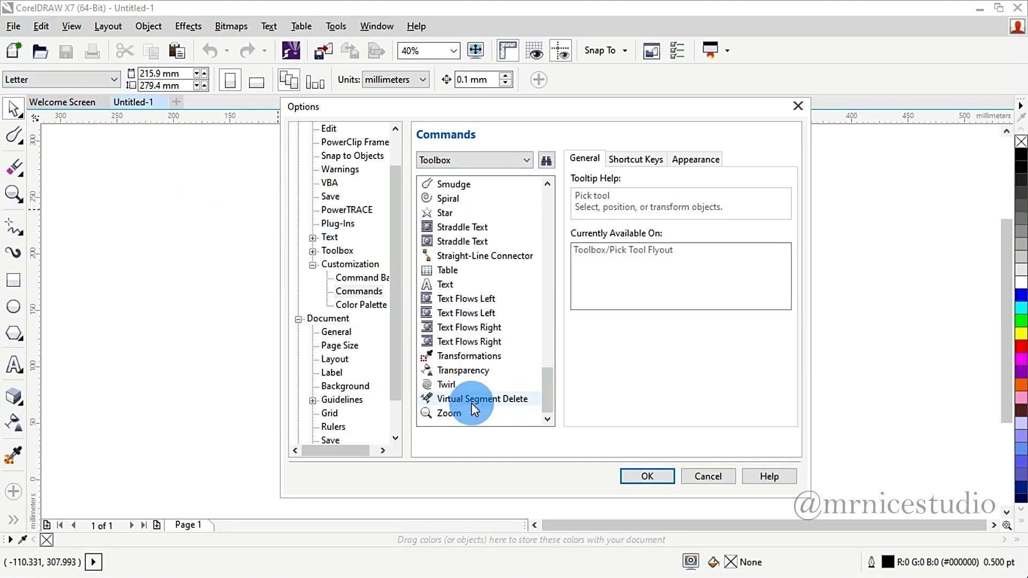
{"action": "scroll", "coordinate": [477, 404], "scroll_direction": "up", "scroll_amount": 6}
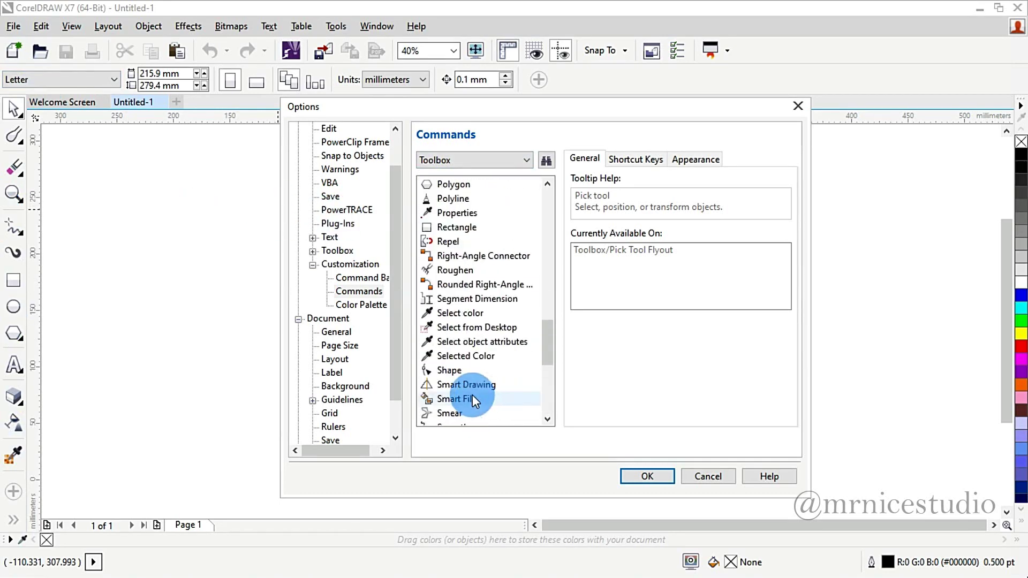
{"action": "scroll", "coordinate": [472, 394], "scroll_direction": "up", "scroll_amount": 1}
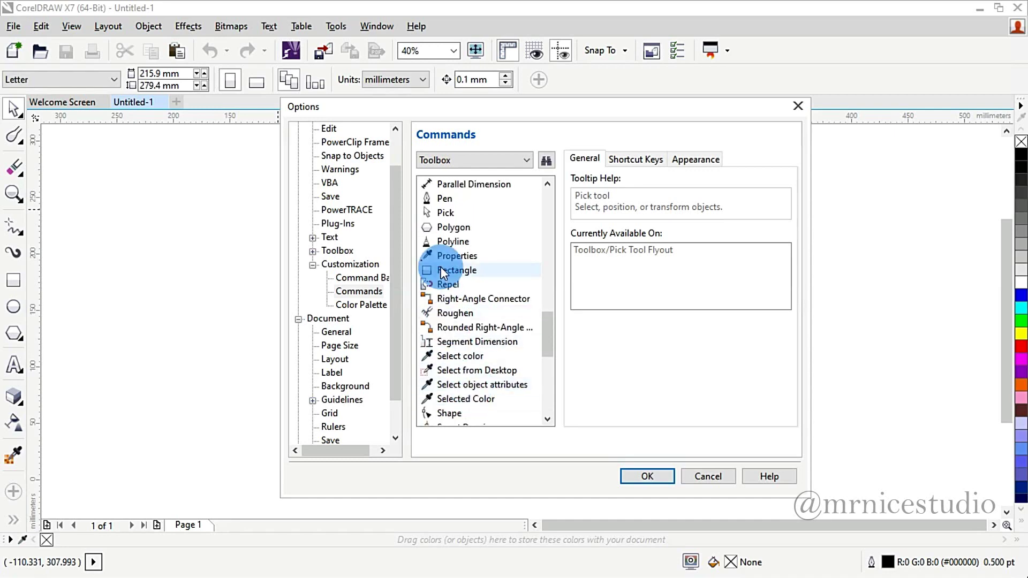
{"action": "left_click", "coordinate": [437, 214]}
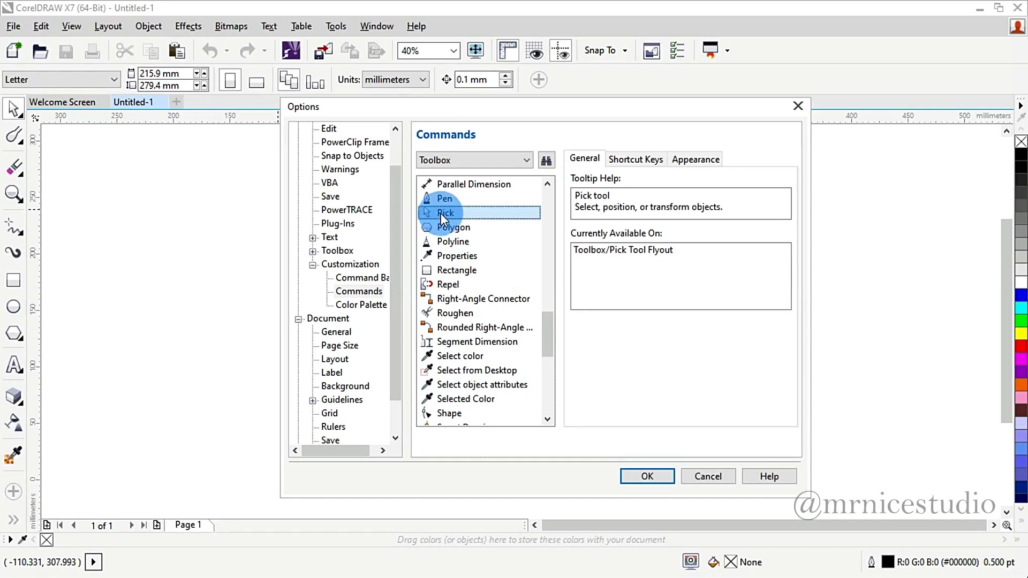
Examine the Pick command's tooltip help, appearance settings and shortcut key assignment.
{"action": "left_click", "coordinate": [620, 207]}
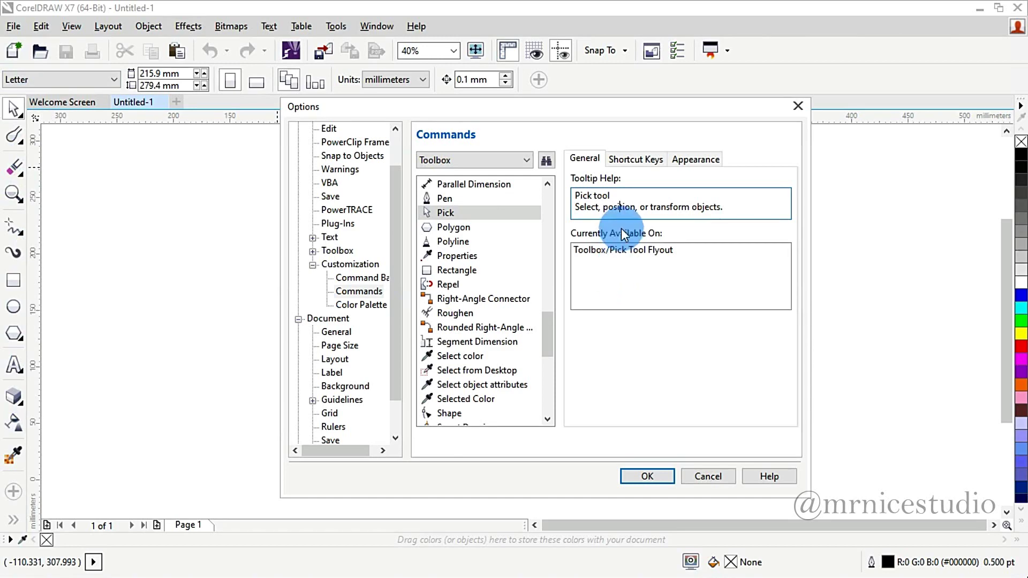
{"action": "left_click", "coordinate": [624, 161]}
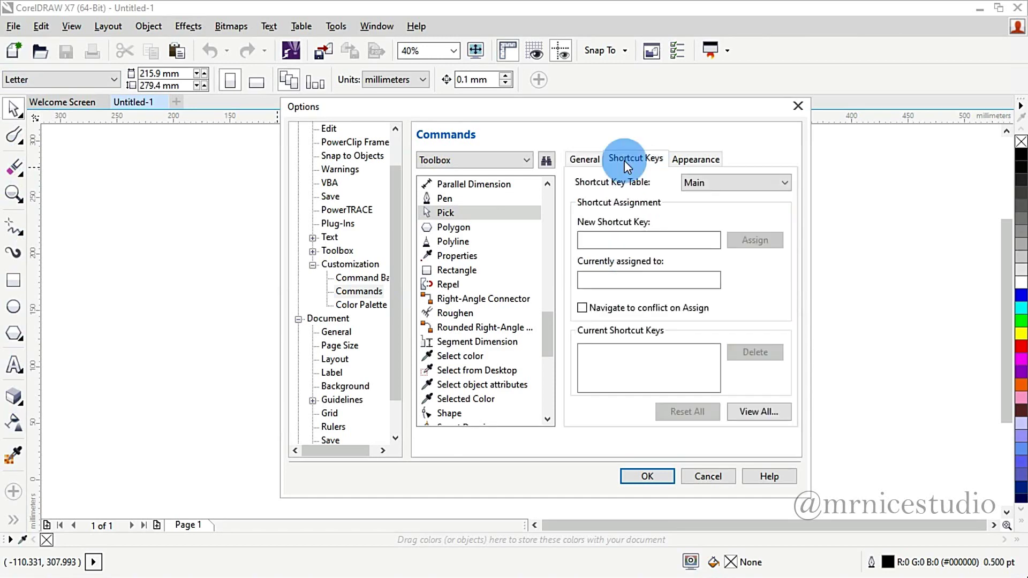
{"action": "left_click", "coordinate": [689, 161]}
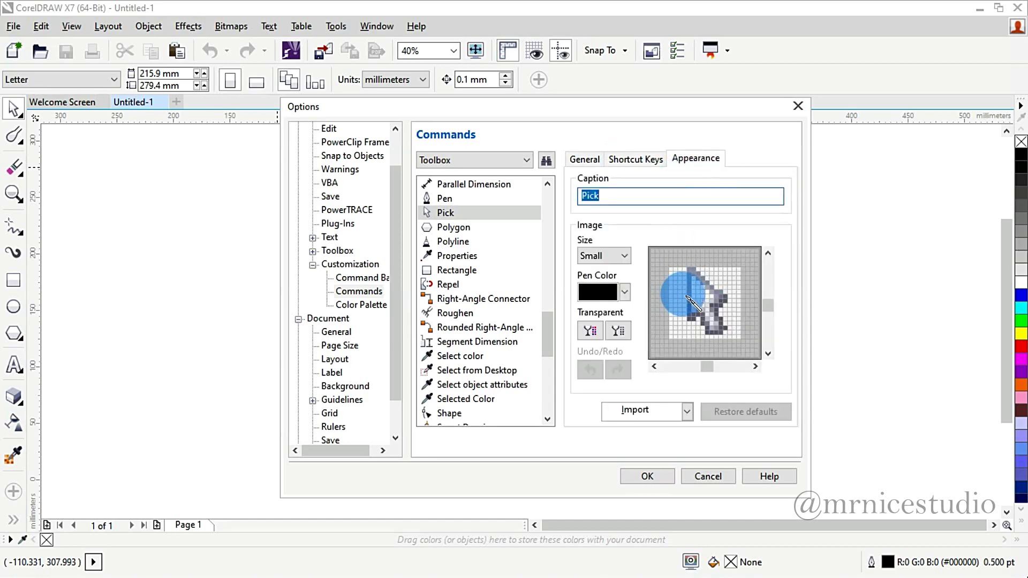
{"action": "left_click", "coordinate": [625, 159]}
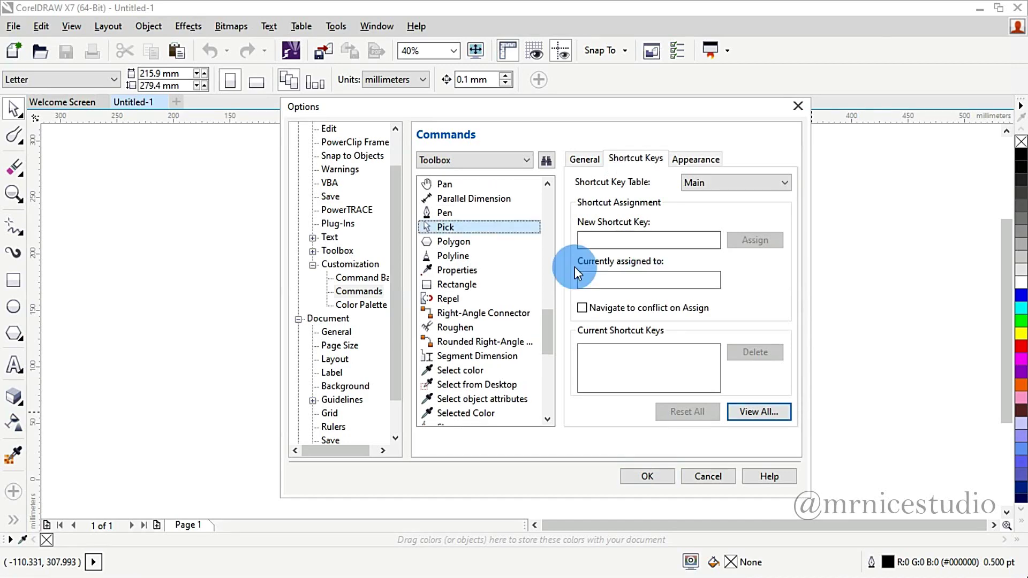
Find the Shape command in the Toolbox list and check its current shortcut key.
{"action": "scroll", "coordinate": [516, 255], "scroll_direction": "down", "scroll_amount": 4}
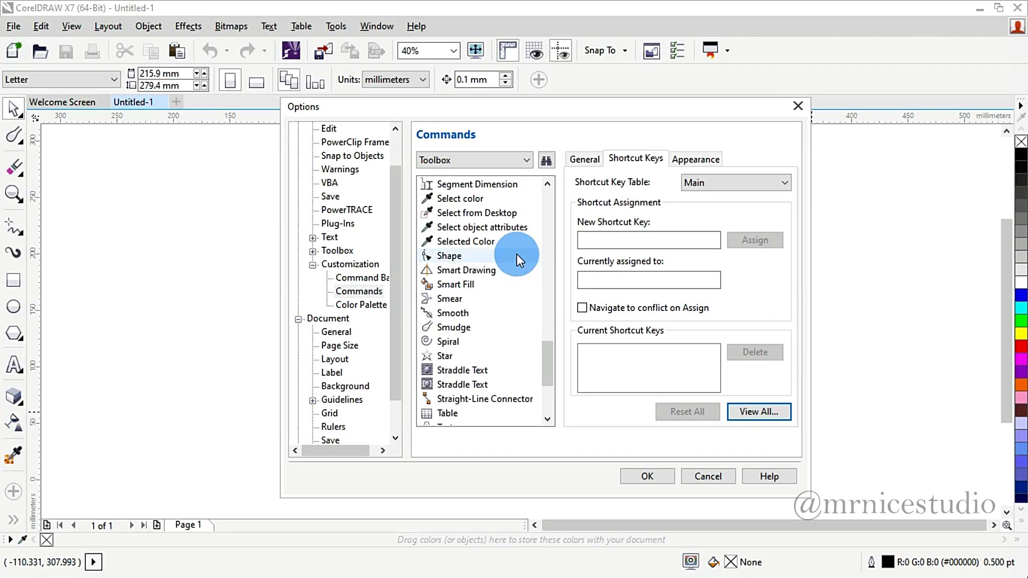
{"action": "scroll", "coordinate": [516, 254], "scroll_direction": "down", "scroll_amount": 3}
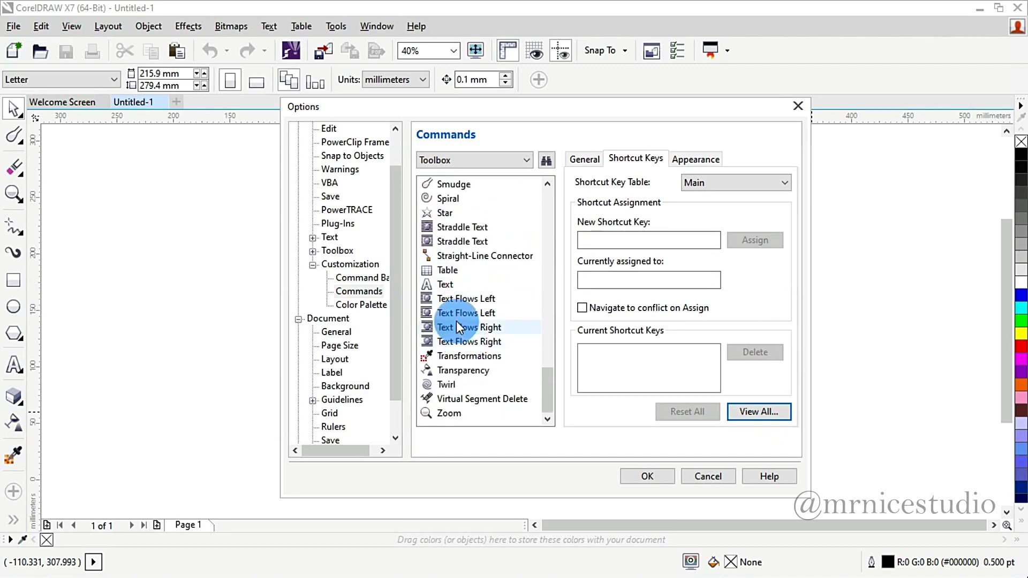
{"action": "scroll", "coordinate": [456, 321], "scroll_direction": "up", "scroll_amount": 2}
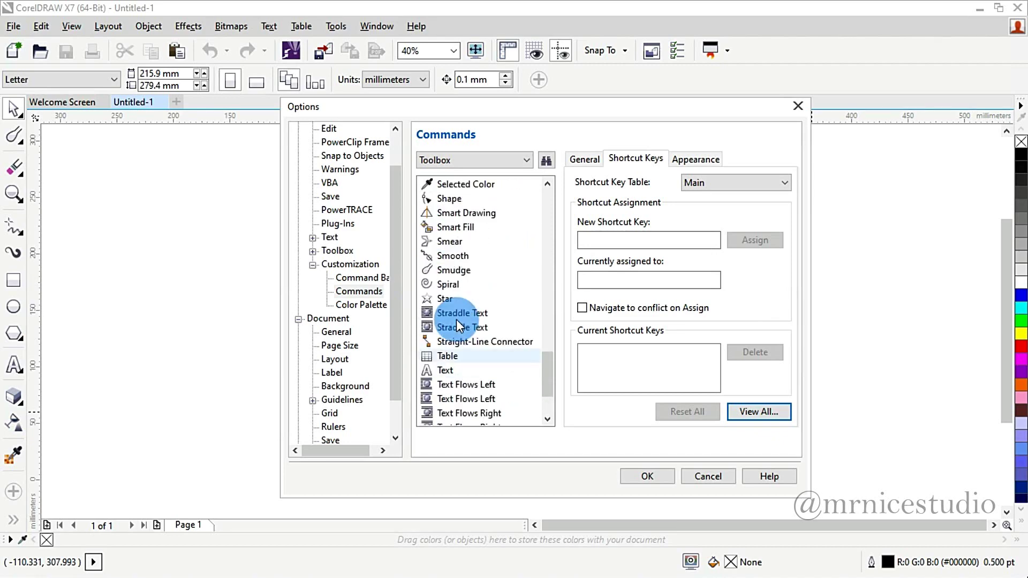
{"action": "left_click", "coordinate": [458, 202]}
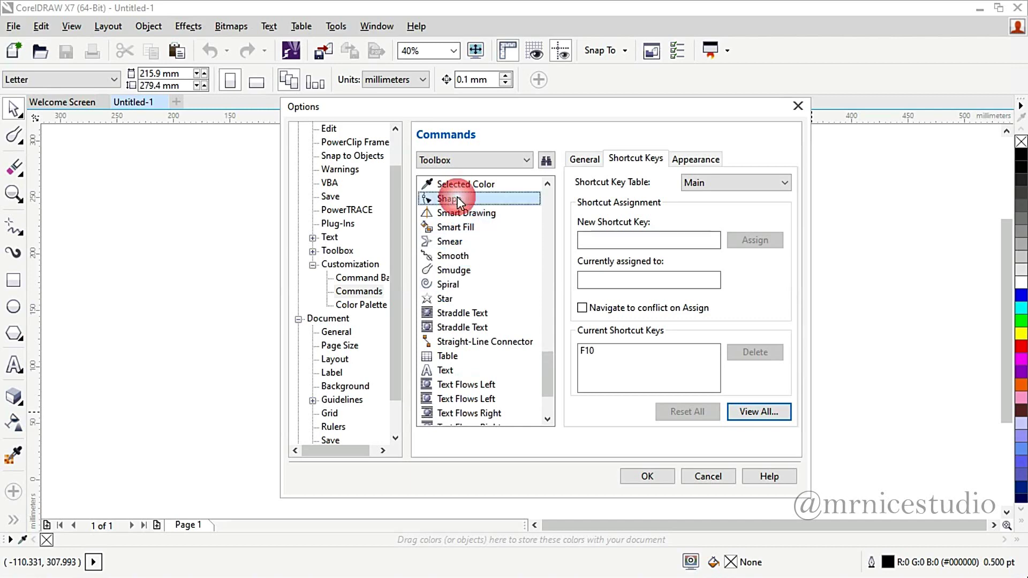
{"action": "left_click", "coordinate": [603, 356]}
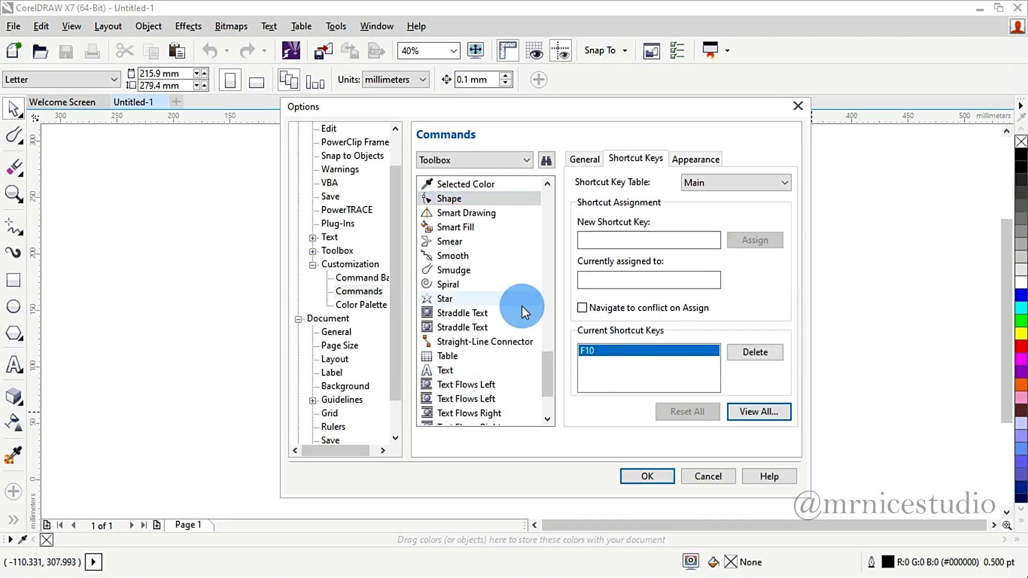
Assign V as the shortcut key for the Pick command in the Toolbox list and apply the options.
{"action": "scroll", "coordinate": [522, 306], "scroll_direction": "up", "scroll_amount": 4}
{"action": "scroll", "coordinate": [456, 306], "scroll_direction": "up", "scroll_amount": 4}
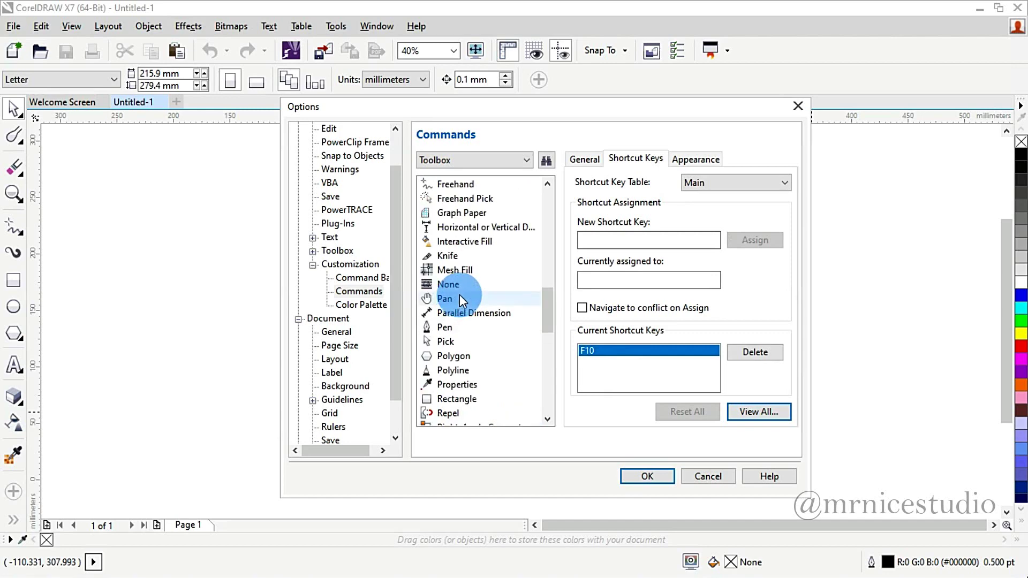
{"action": "scroll", "coordinate": [461, 295], "scroll_direction": "up", "scroll_amount": 5}
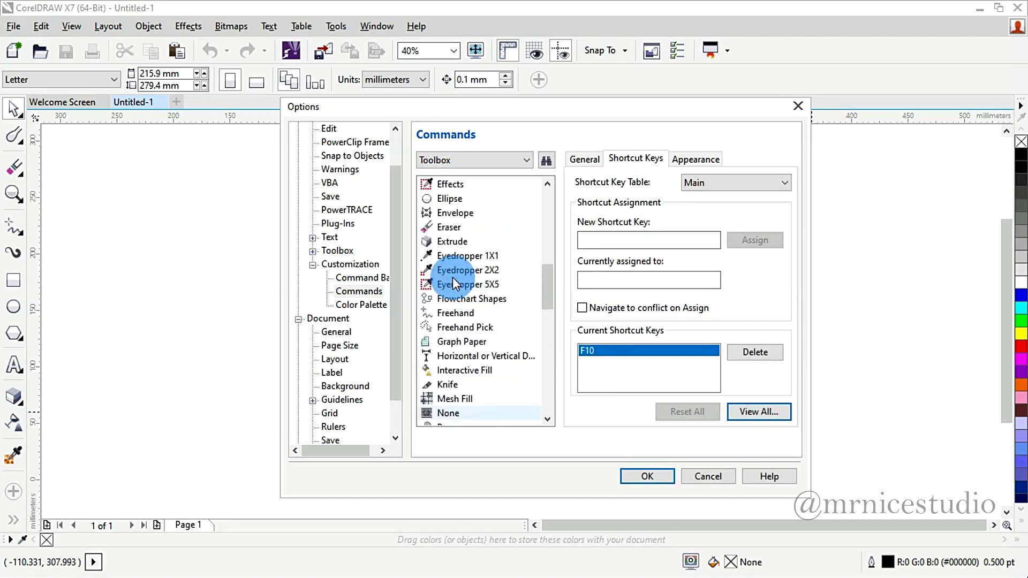
{"action": "scroll", "coordinate": [451, 275], "scroll_direction": "down", "scroll_amount": 6}
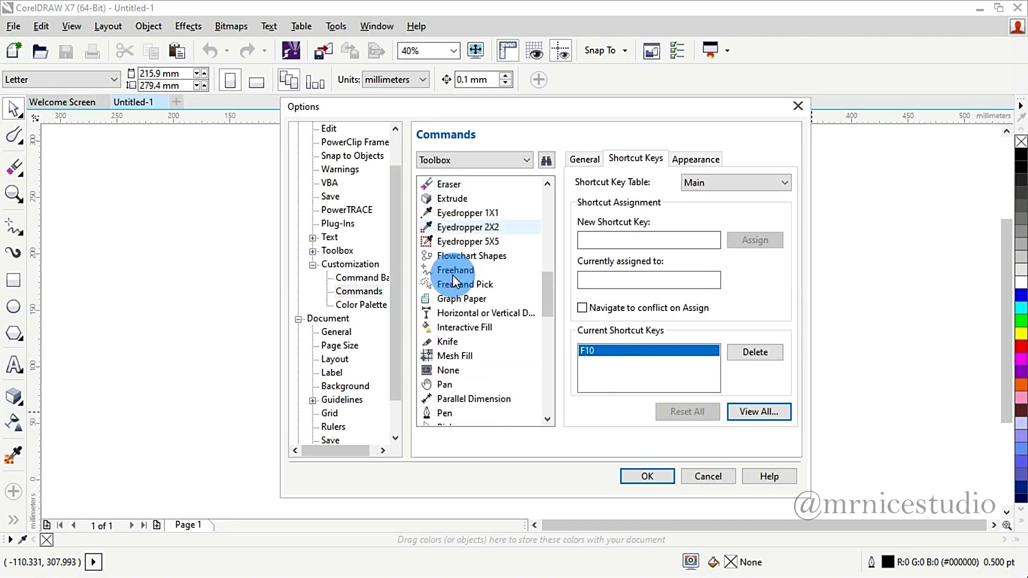
{"action": "scroll", "coordinate": [452, 275], "scroll_direction": "down", "scroll_amount": 1}
{"action": "left_click", "coordinate": [458, 298]}
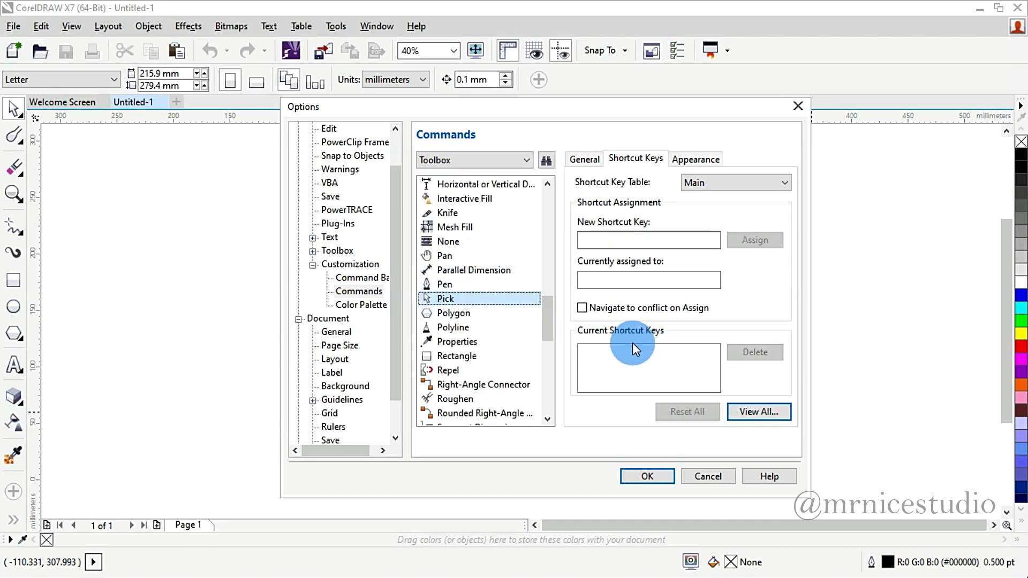
{"action": "left_click", "coordinate": [638, 241]}
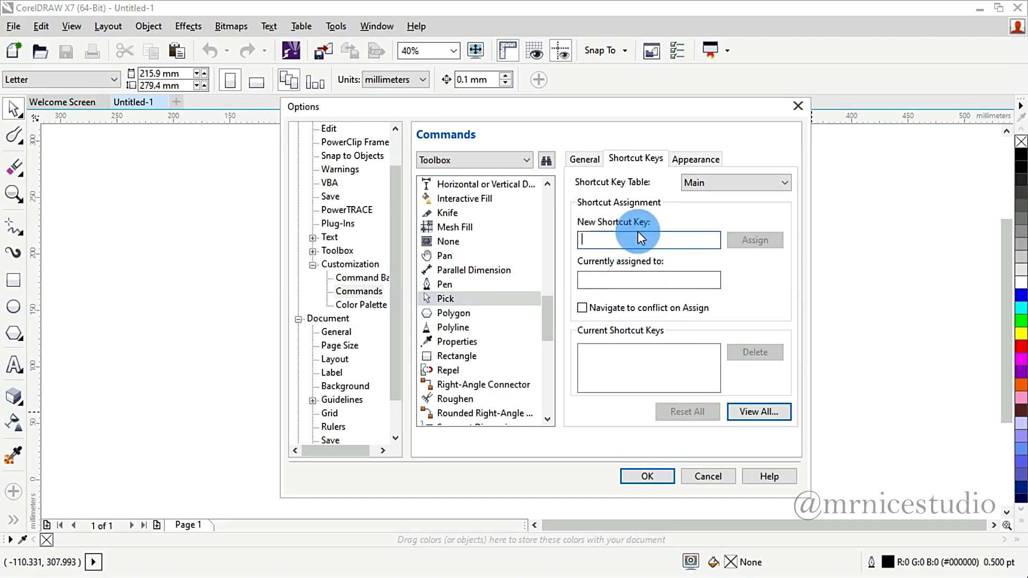
{"action": "key", "text": "v"}
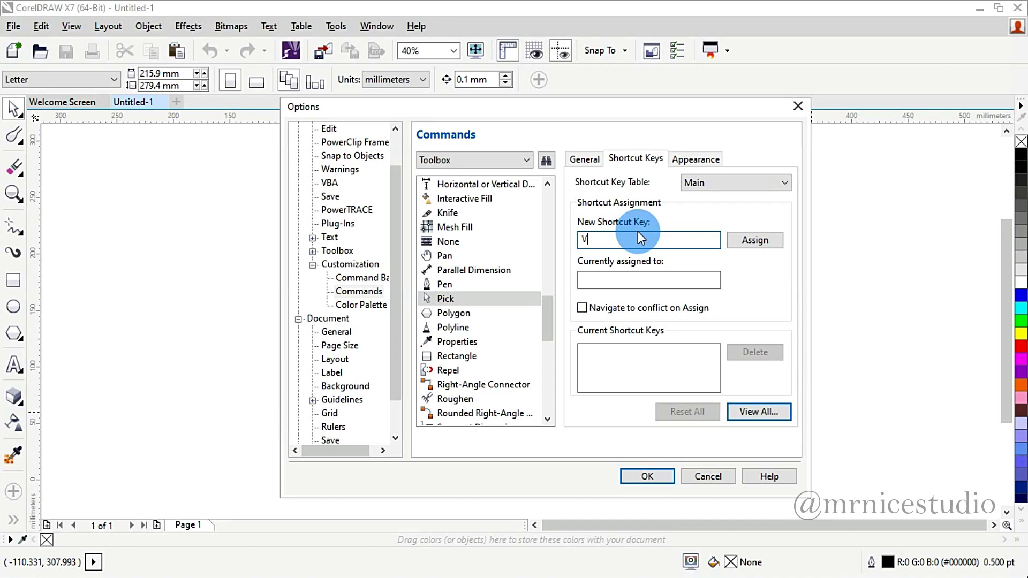
{"action": "left_click", "coordinate": [753, 241]}
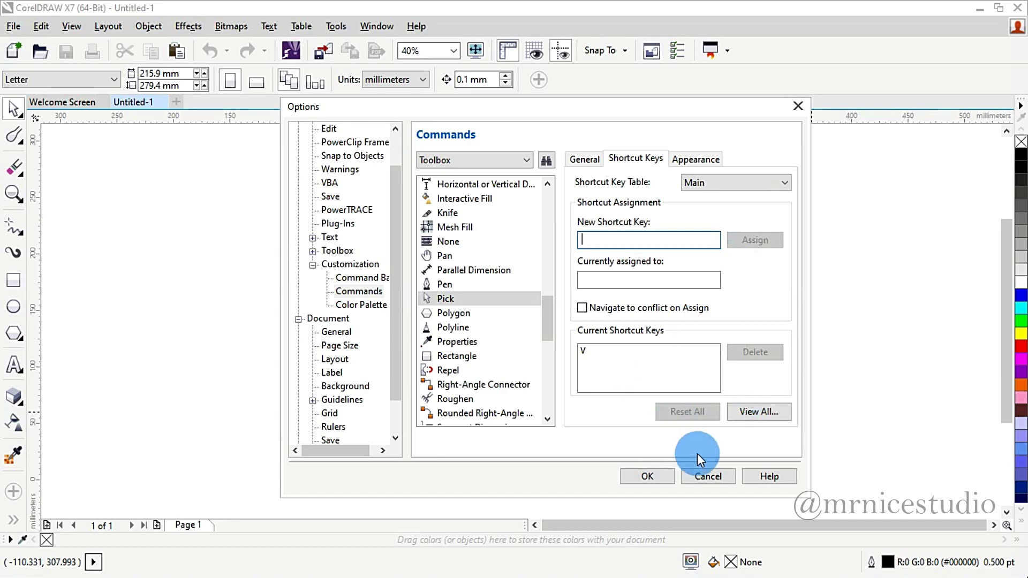
{"action": "left_click", "coordinate": [647, 476]}
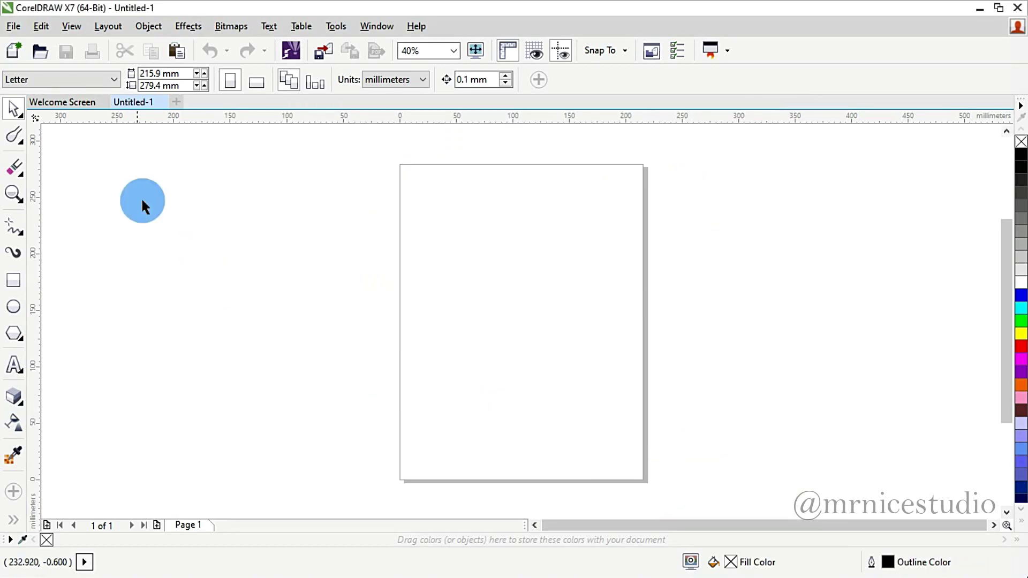
Check the shortcut listed for Pick in its tool group, and switch to the Zoom tool and back to Pick.
{"action": "left_click", "coordinate": [23, 116]}
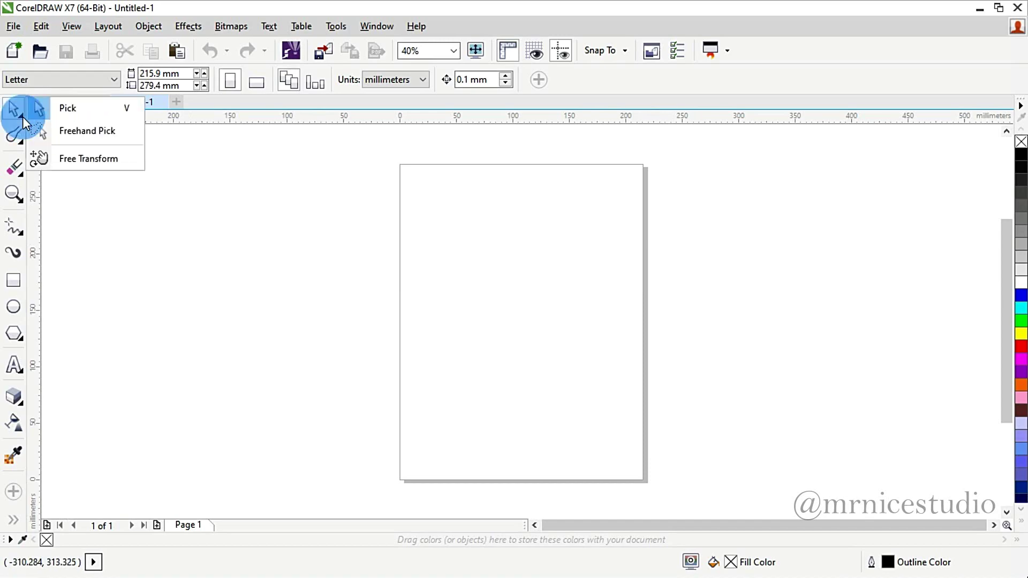
{"action": "left_click", "coordinate": [91, 114]}
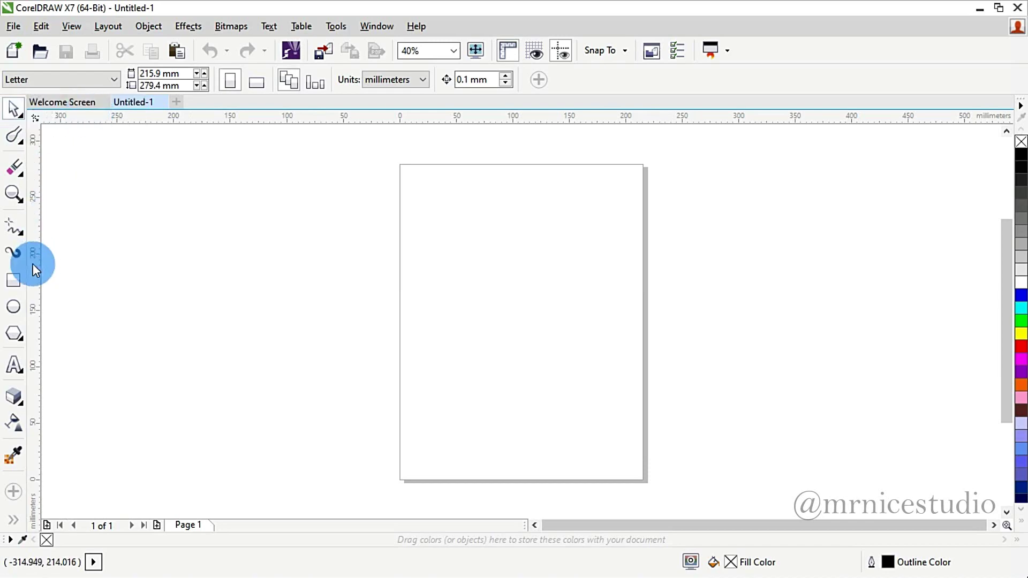
{"action": "left_click", "coordinate": [18, 204]}
{"action": "left_click", "coordinate": [536, 305]}
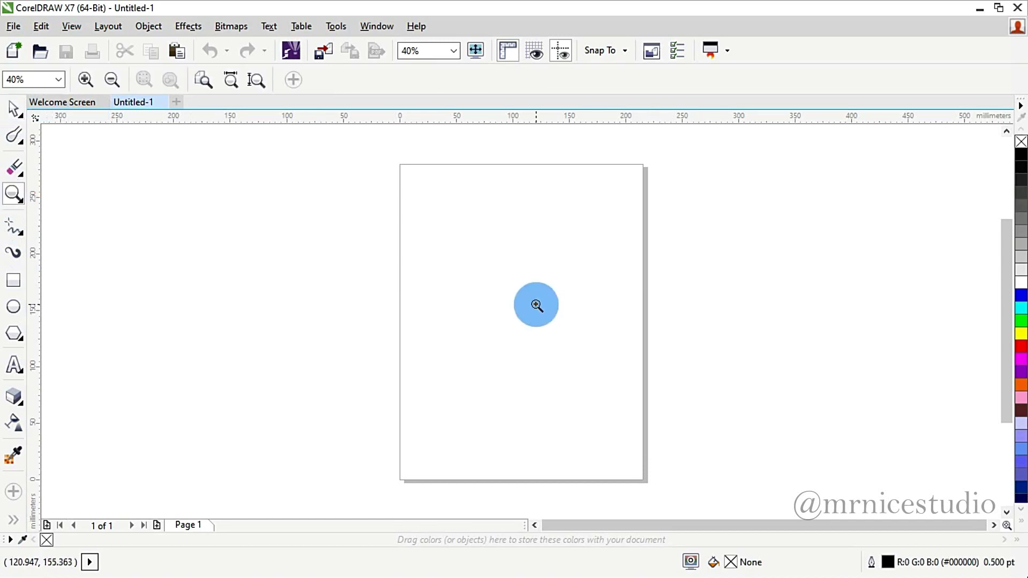
{"action": "key", "text": "space"}
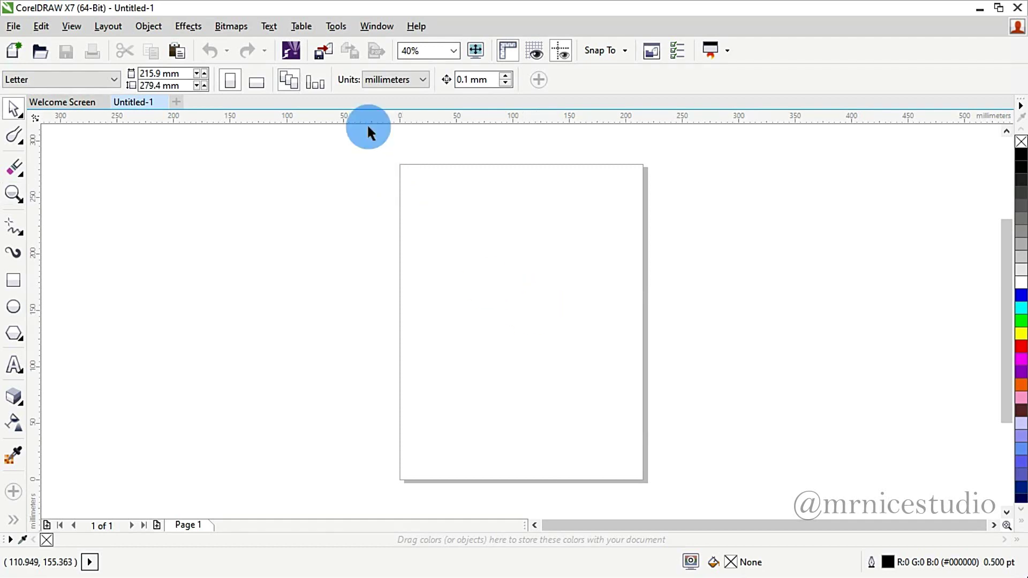
Reopen the program's options.
{"action": "left_click", "coordinate": [336, 21]}
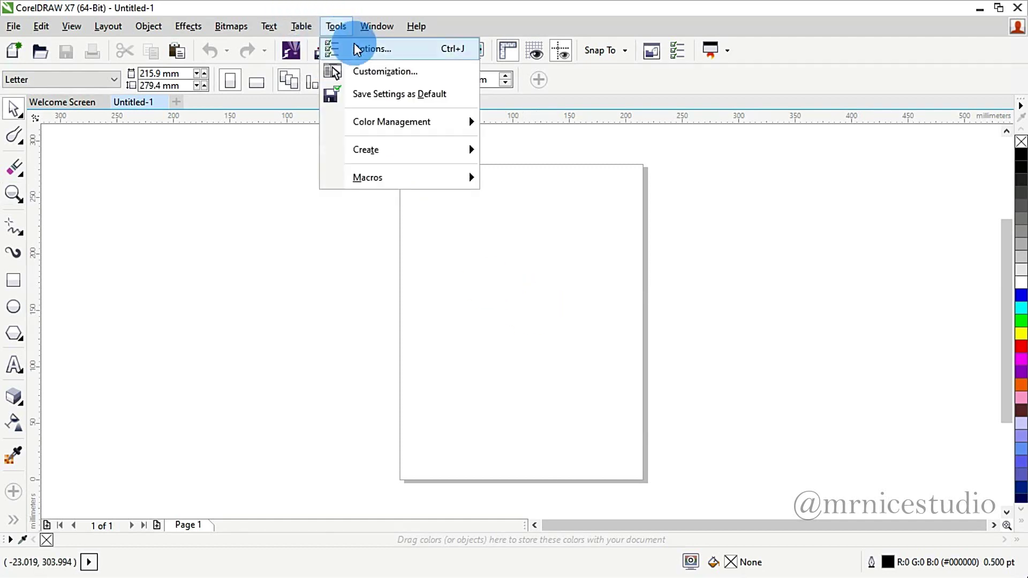